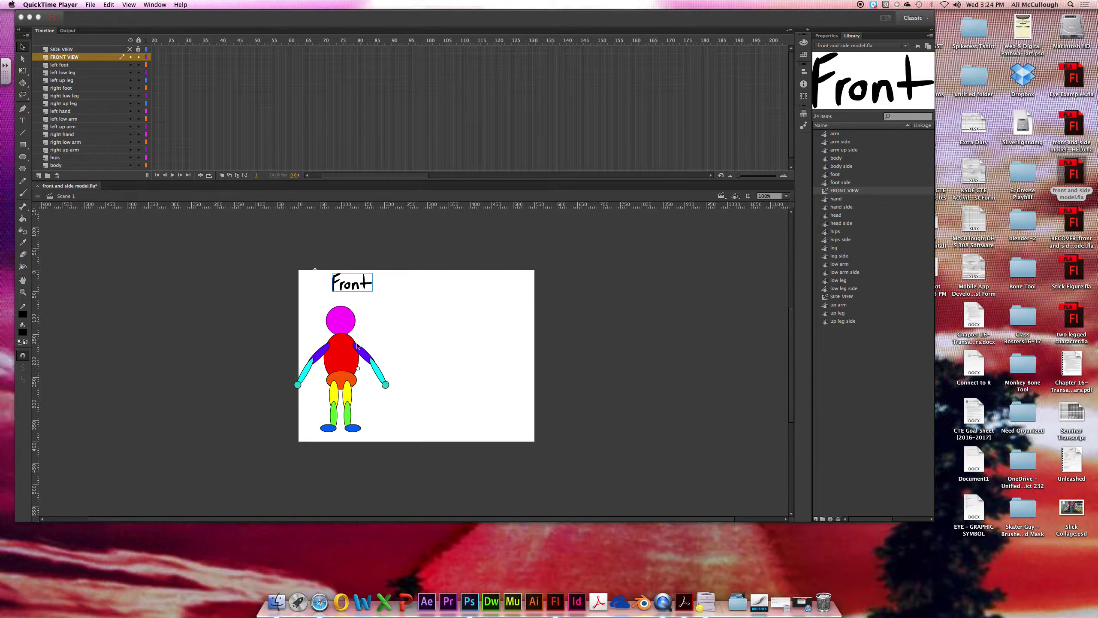
Briefly show the SIDE VIEW layer's drawing, hide it again, and select the left foot layer.
click(129, 50)
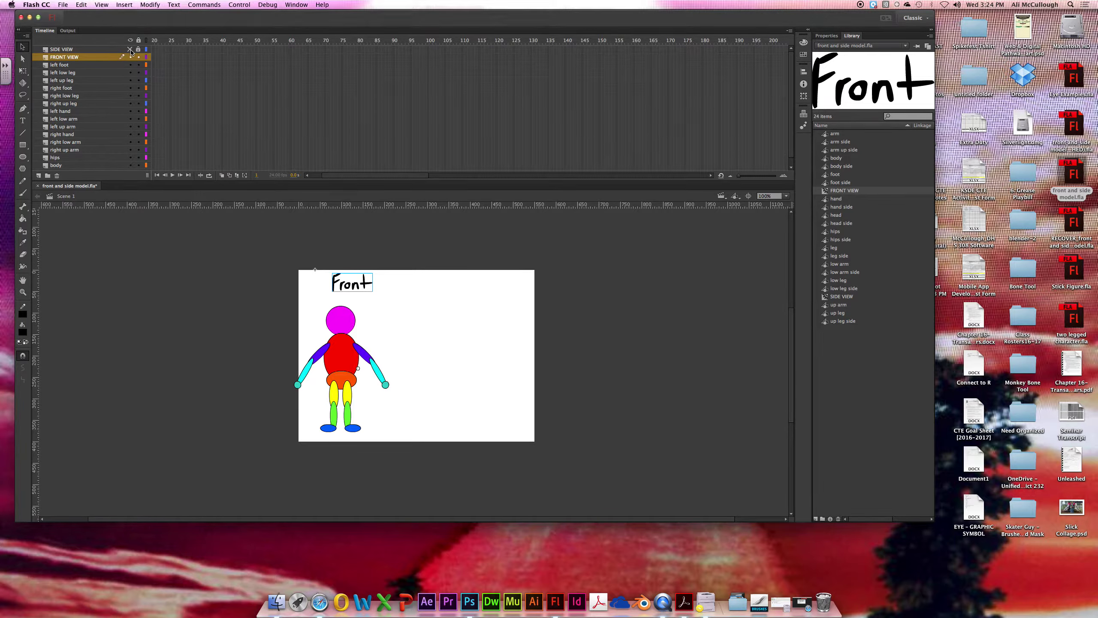
click(130, 50)
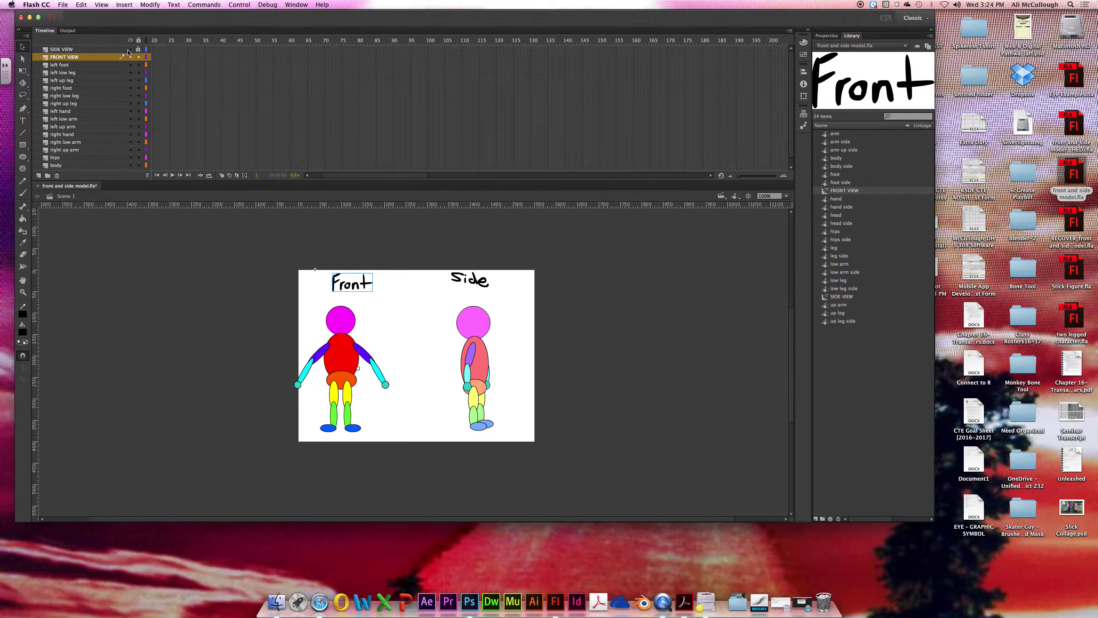
click(130, 49)
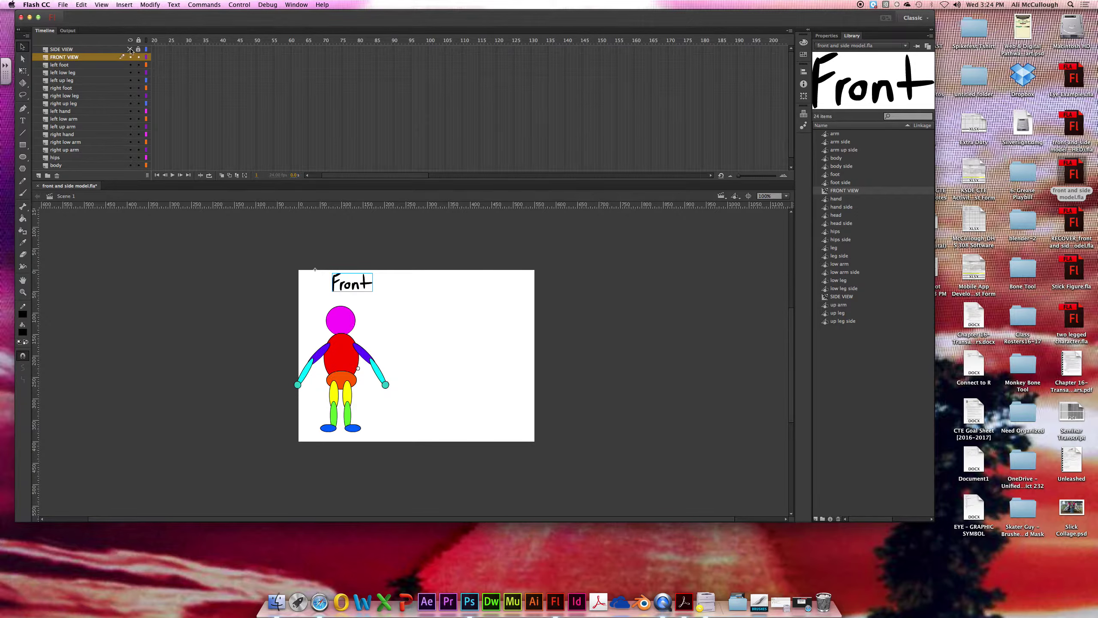
click(61, 64)
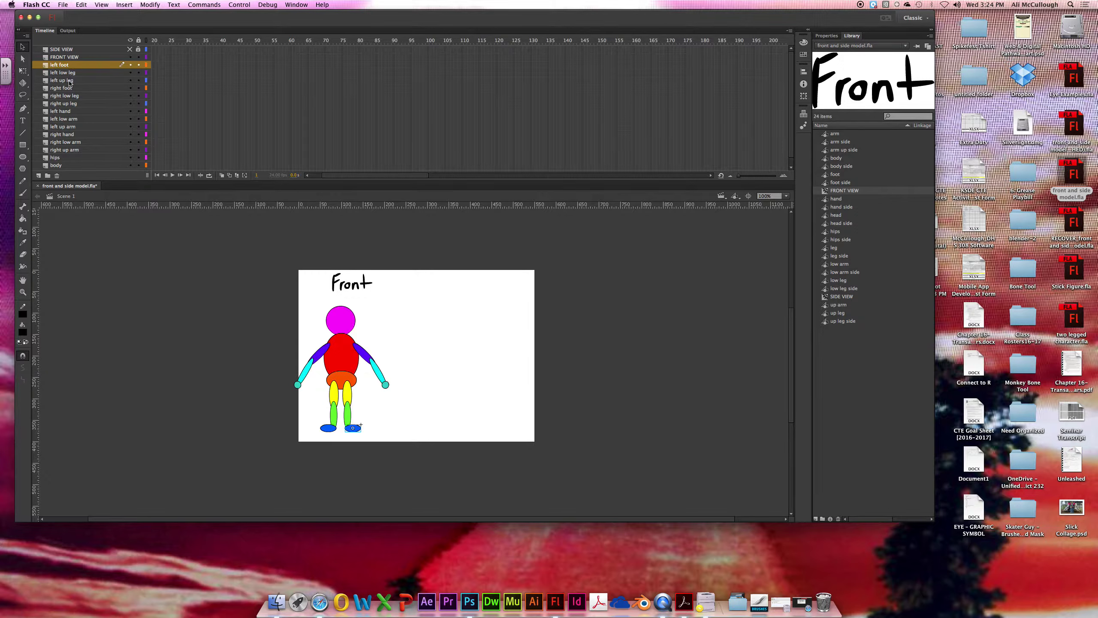
Zoom in so the character fills the stage, check the part layers, and hide FRONT VIEW.
click(23, 292)
drag(280, 305, 406, 446)
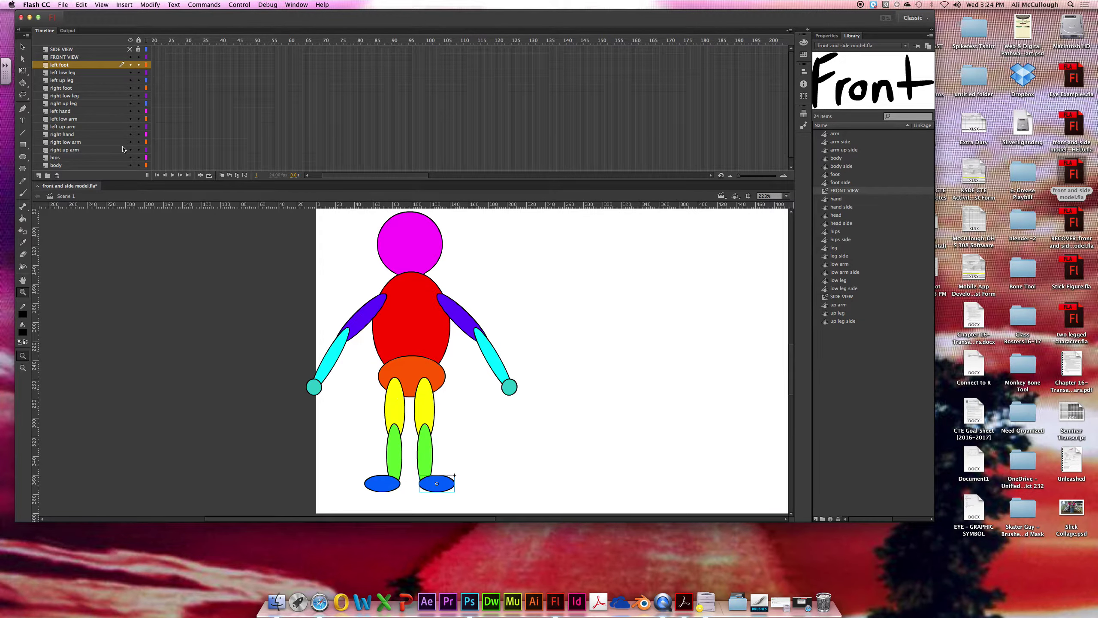
click(64, 165)
click(69, 157)
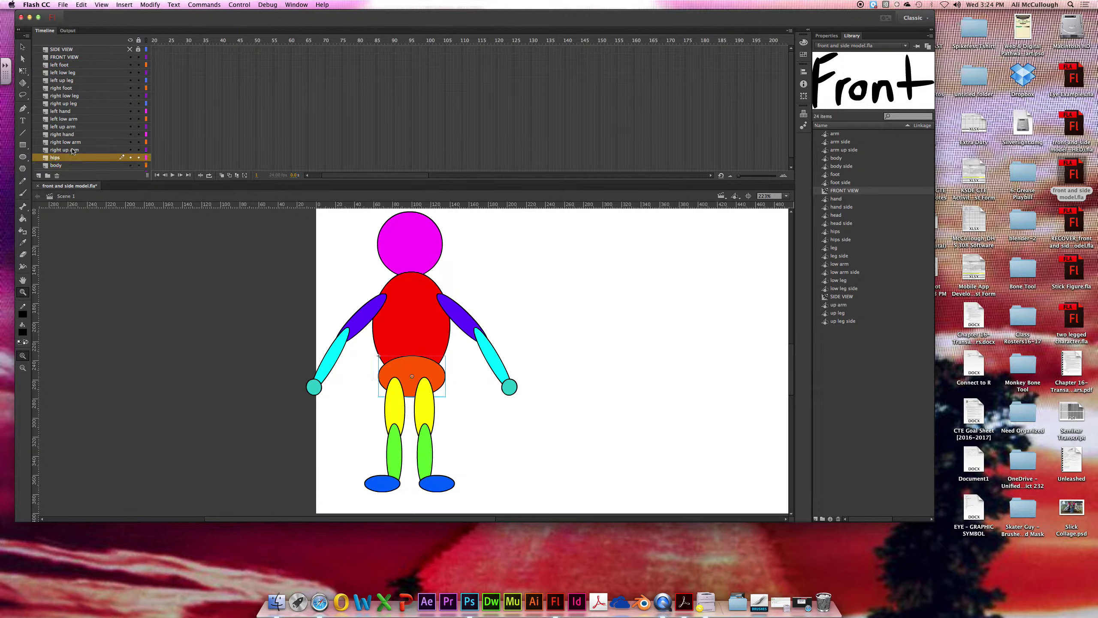
click(72, 150)
click(74, 142)
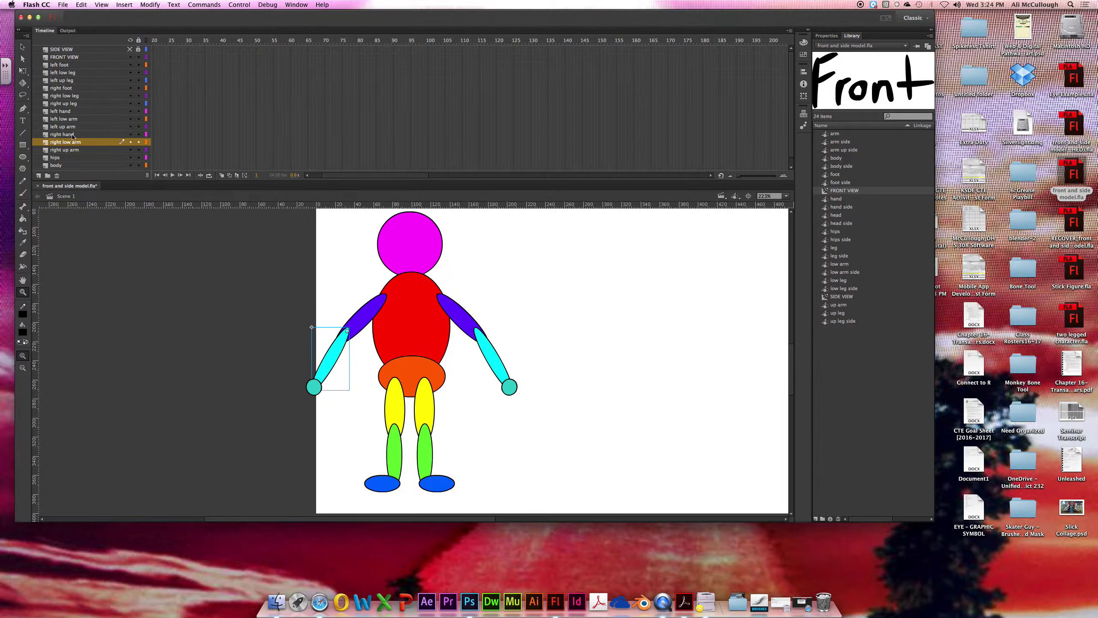
click(71, 135)
click(129, 57)
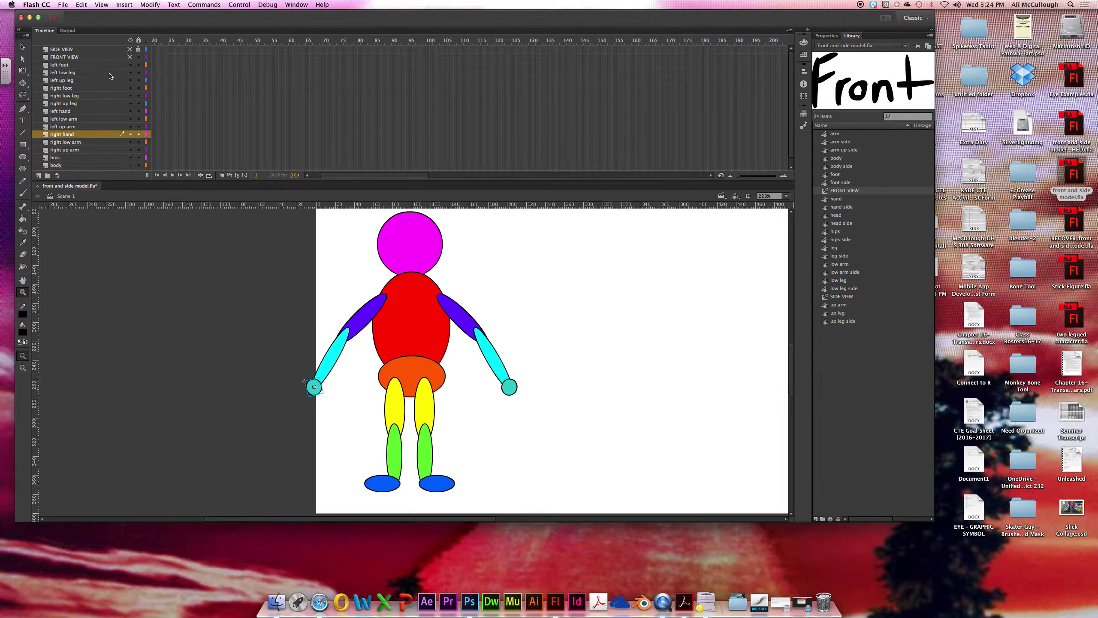
click(130, 165)
click(131, 165)
click(131, 166)
click(131, 166)
click(131, 166)
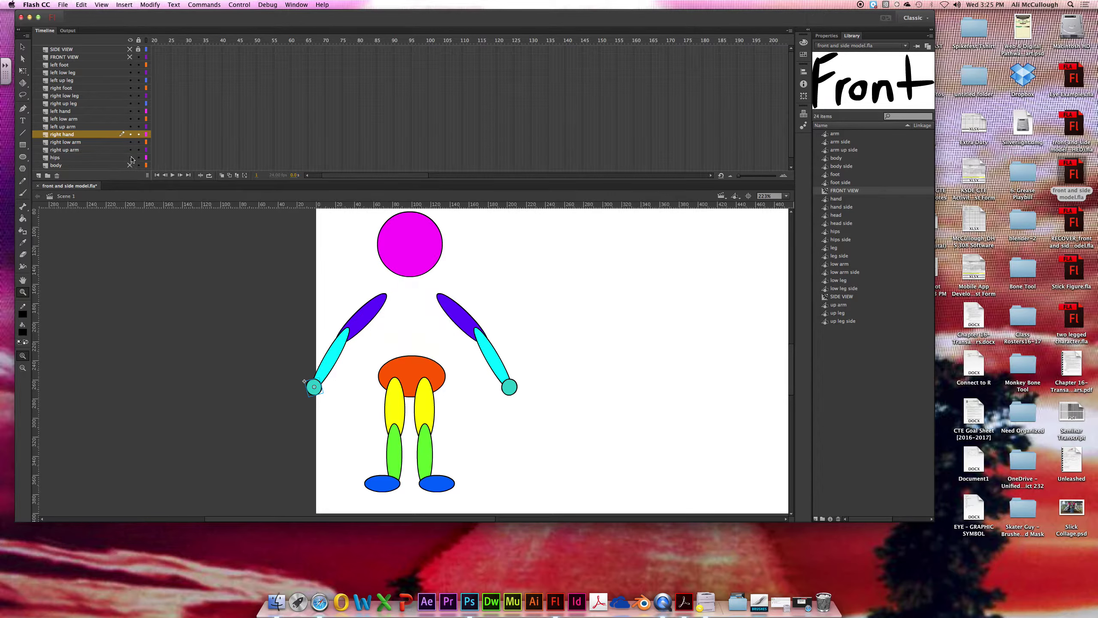
click(130, 158)
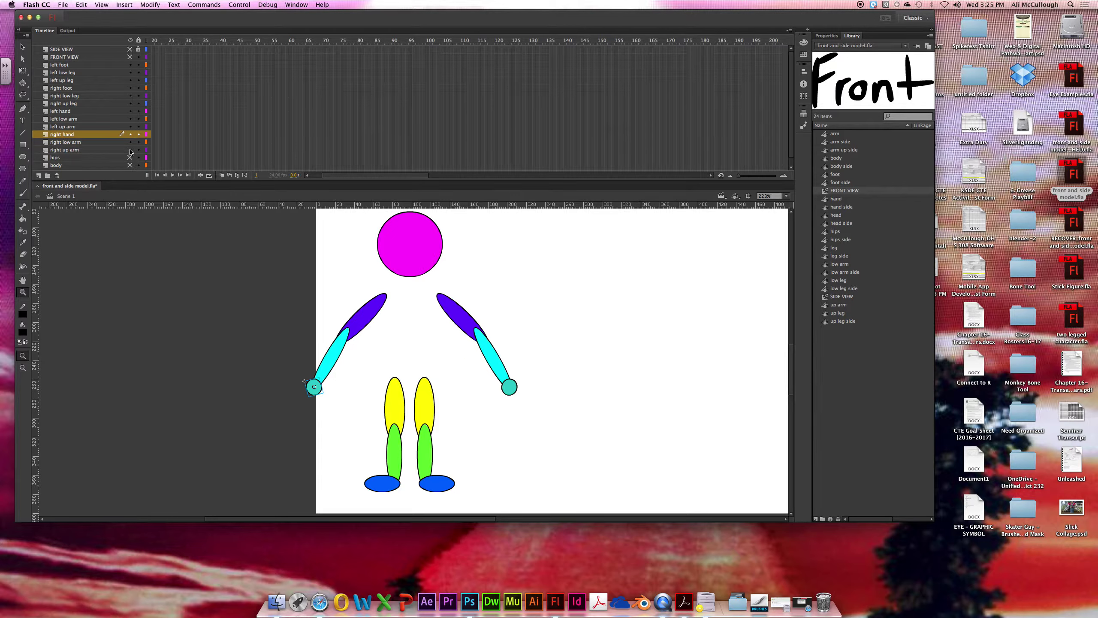
click(130, 150)
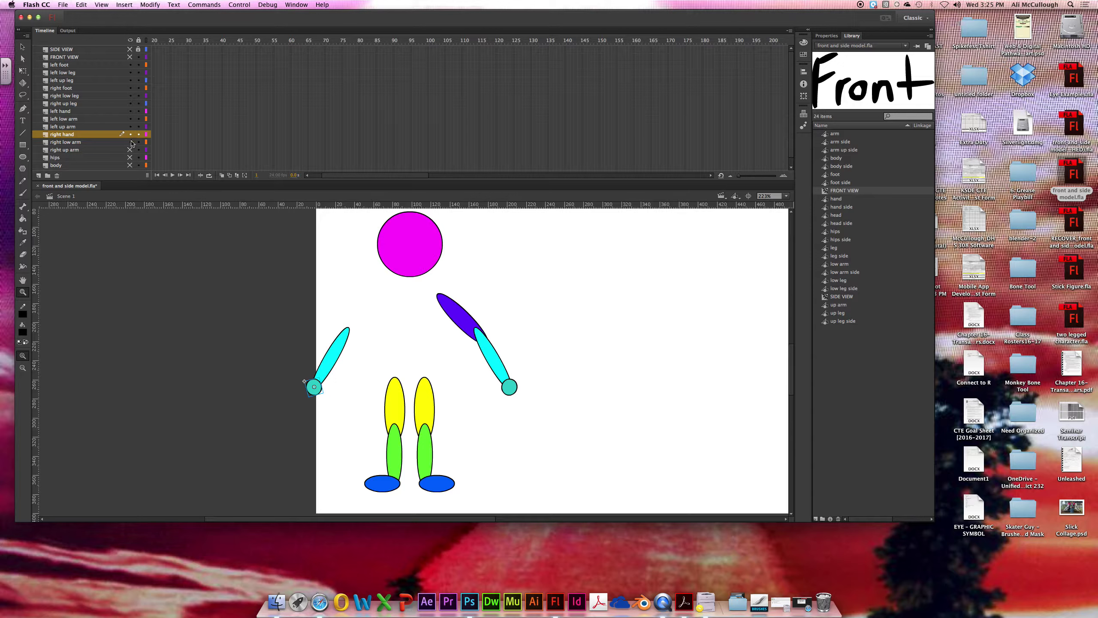
click(130, 142)
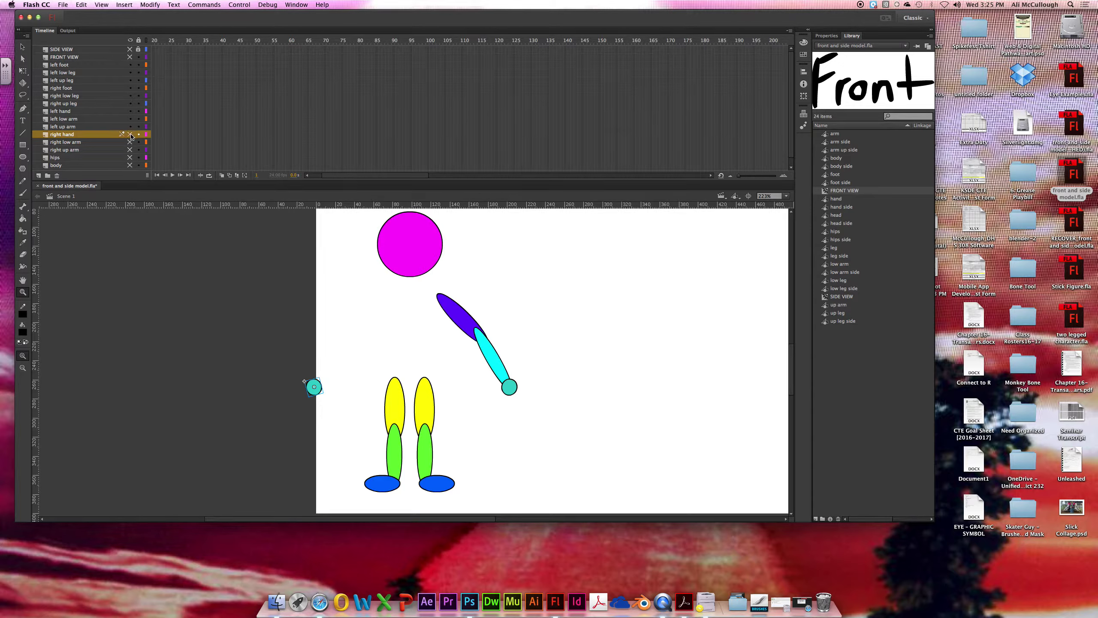
click(130, 135)
click(130, 126)
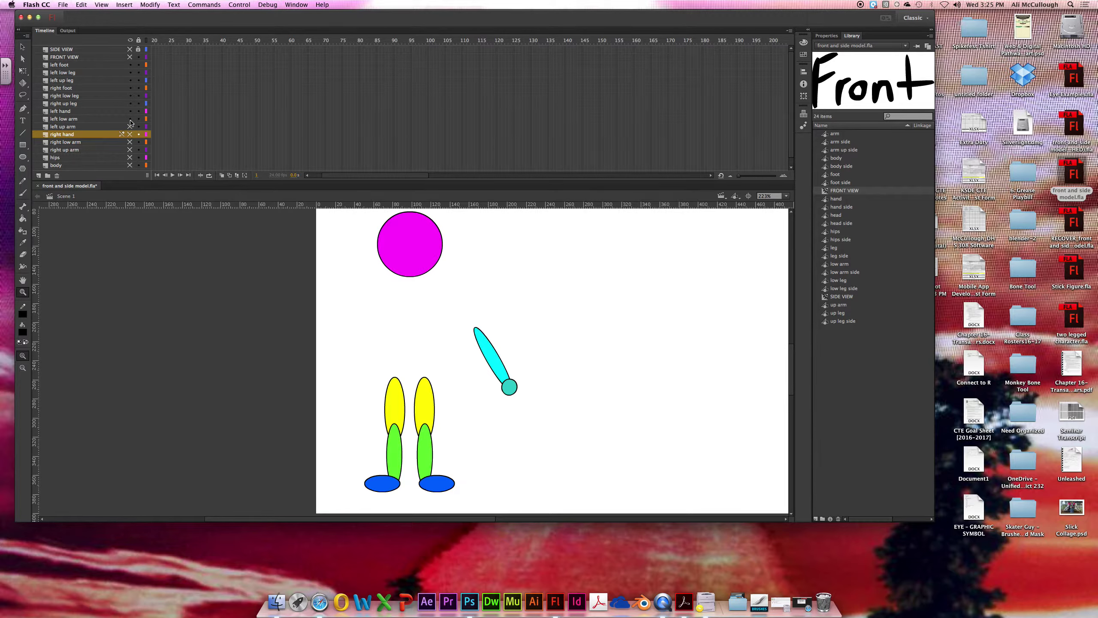
click(130, 119)
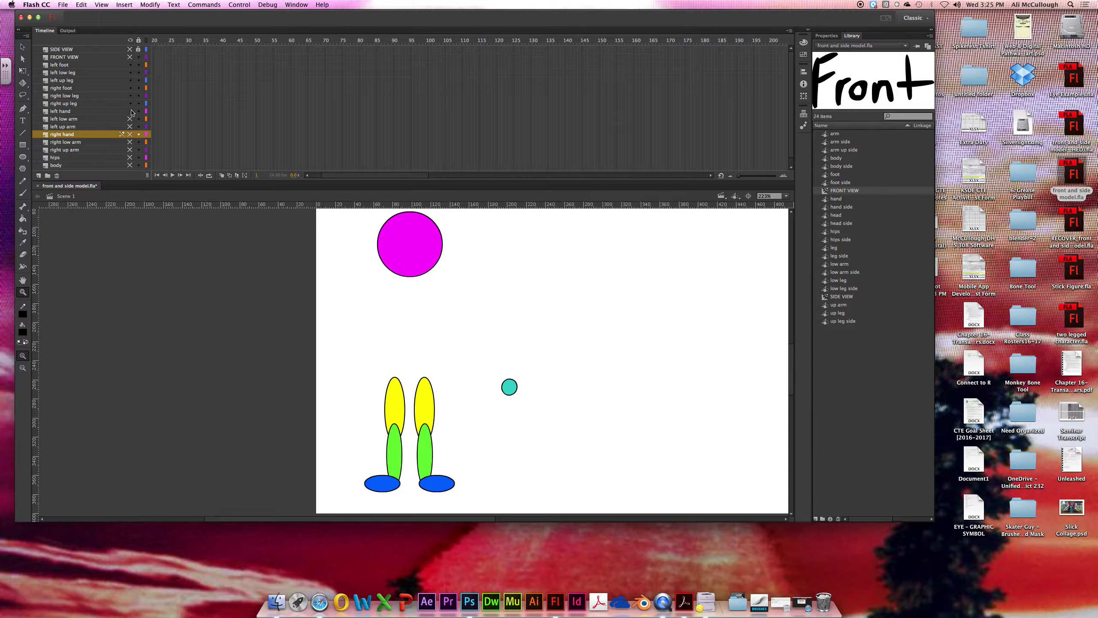
click(131, 111)
click(130, 104)
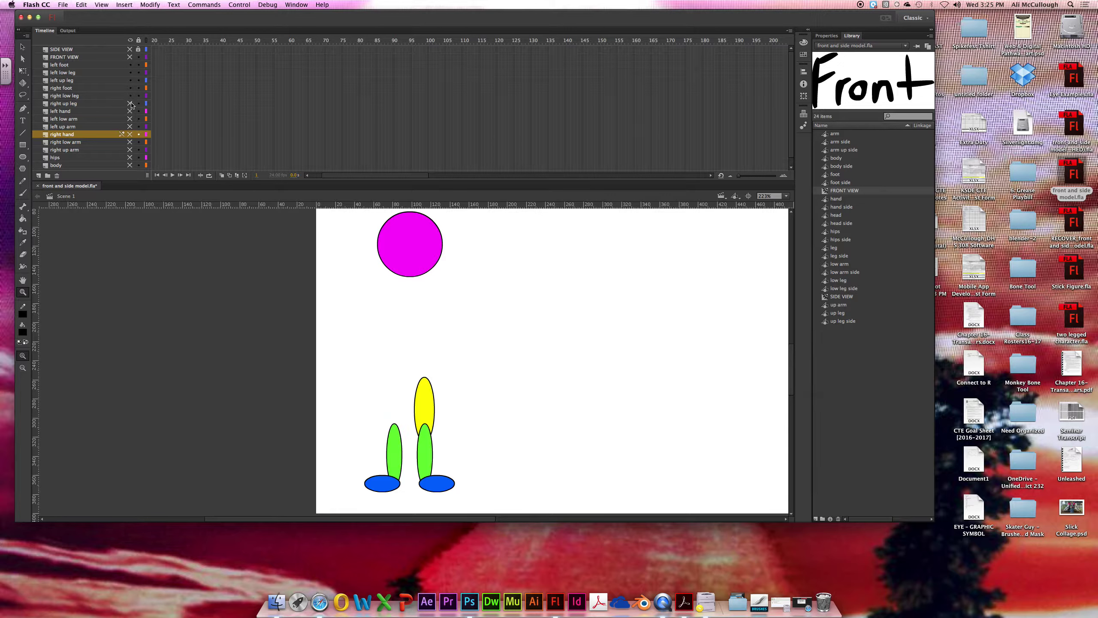
click(130, 96)
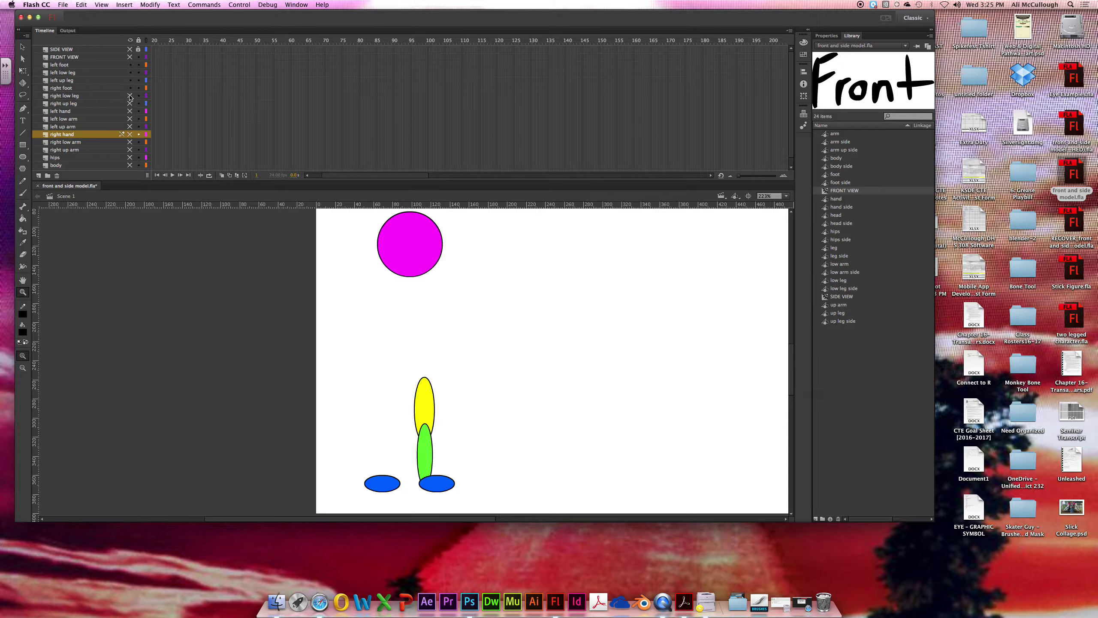
click(130, 88)
click(130, 80)
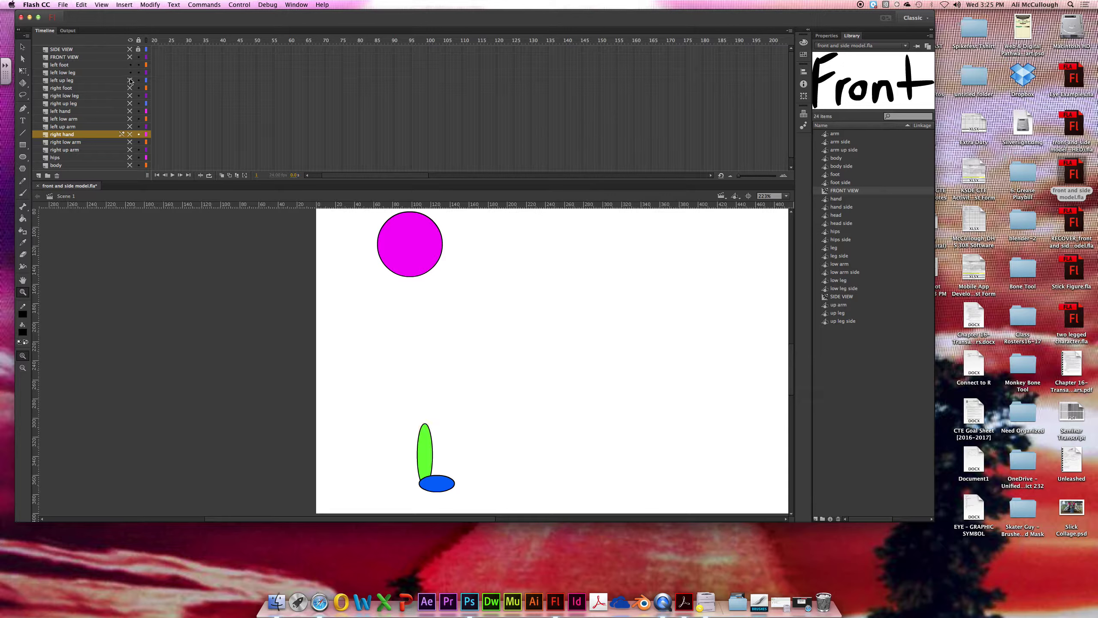
click(130, 72)
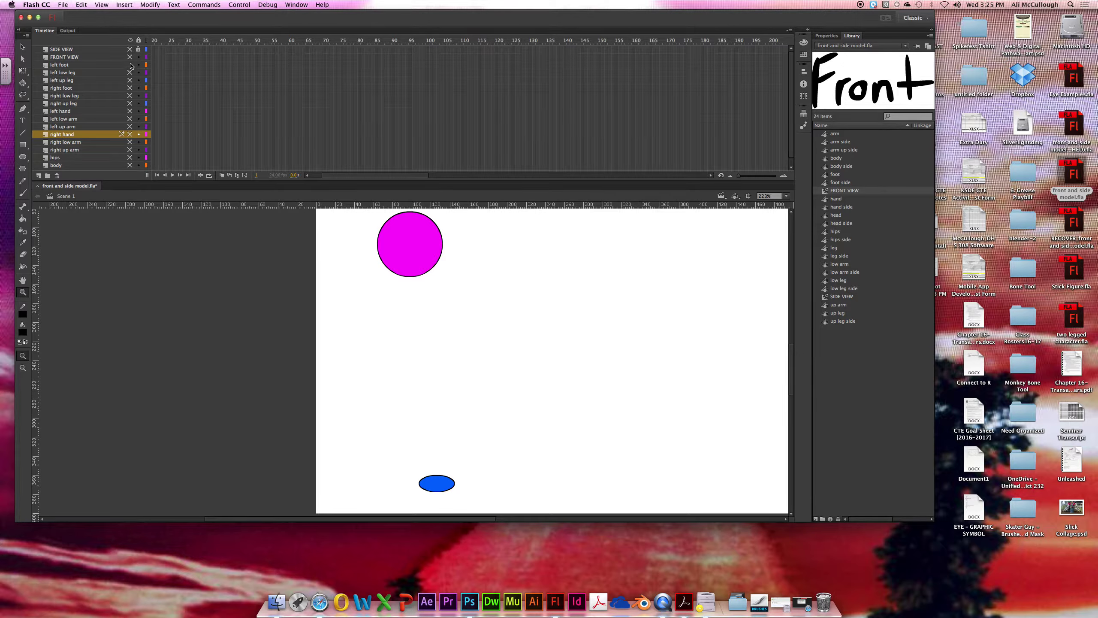
click(130, 65)
drag(131, 168, 130, 64)
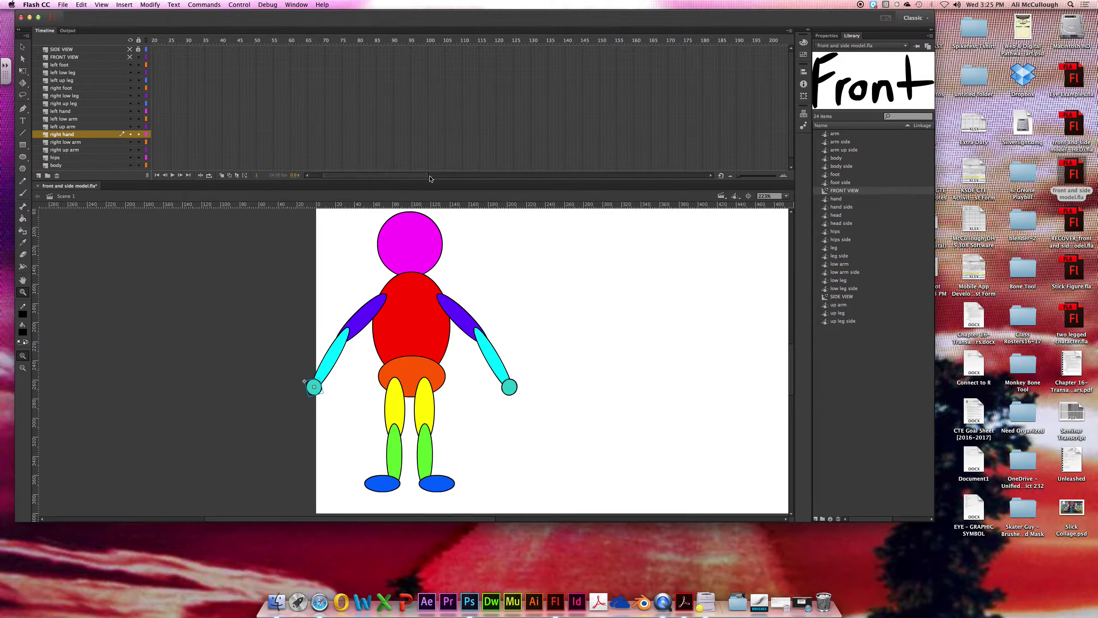
click(67, 165)
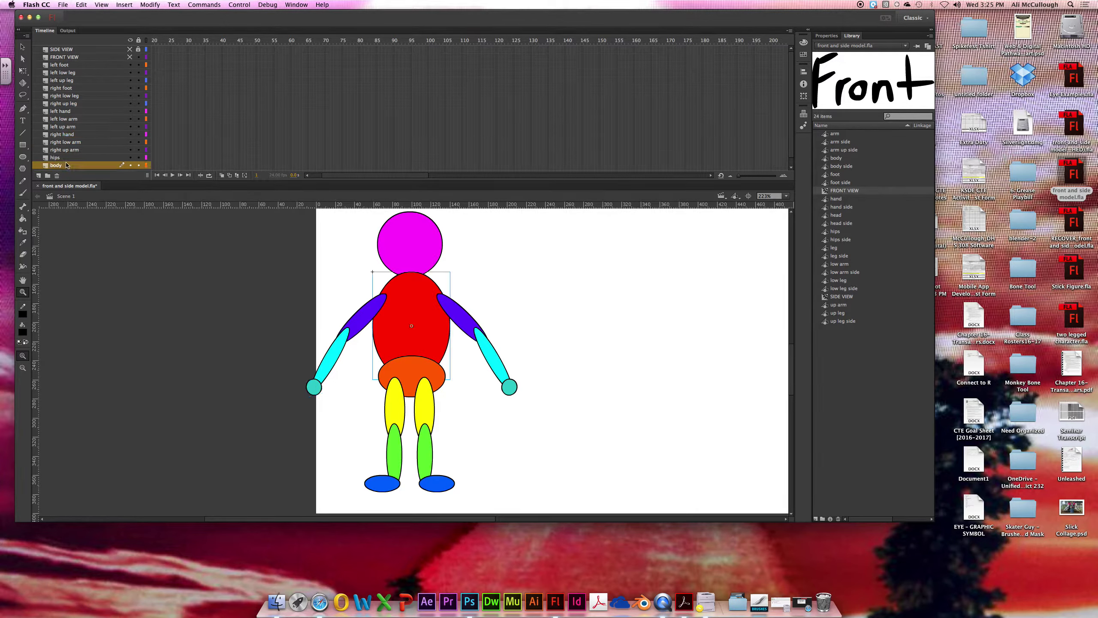
double_click(67, 157)
click(71, 150)
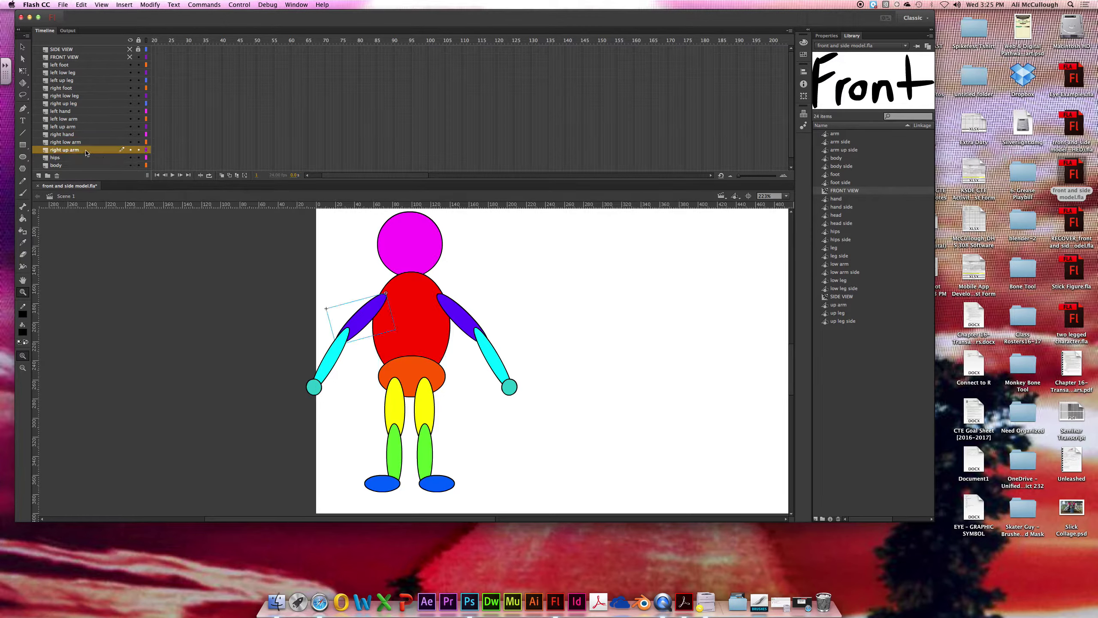
click(75, 143)
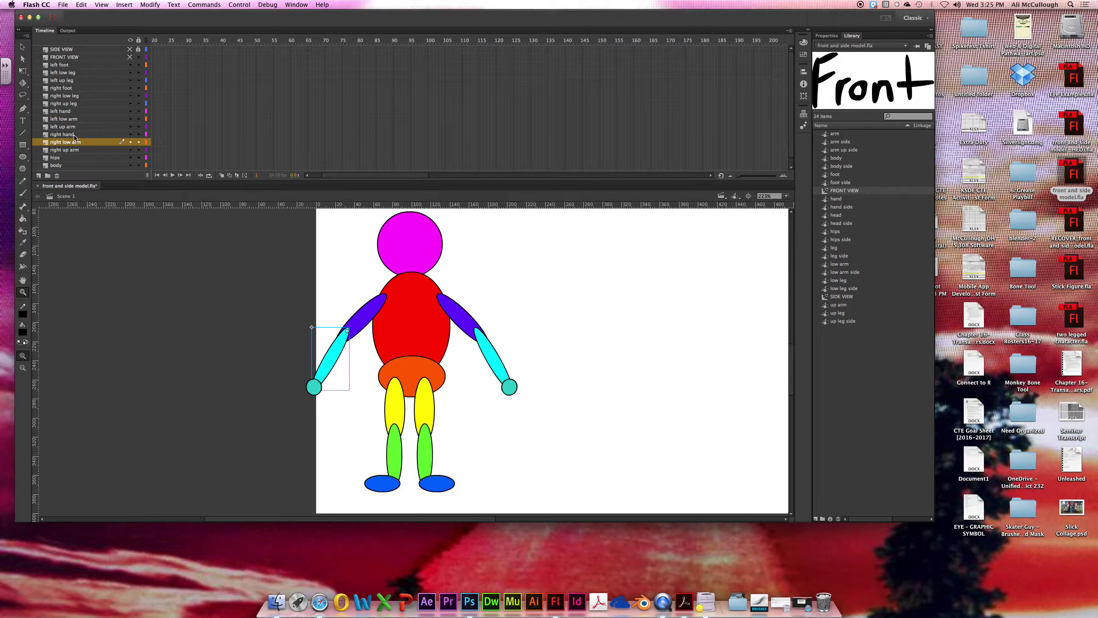
click(77, 136)
click(78, 126)
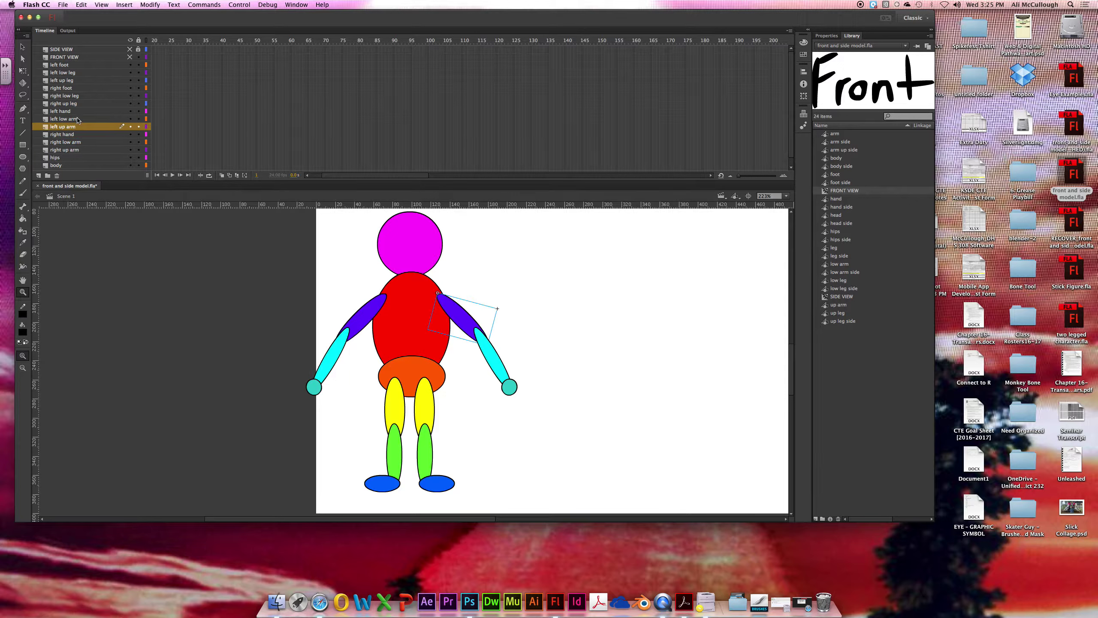
click(77, 118)
click(77, 111)
click(77, 104)
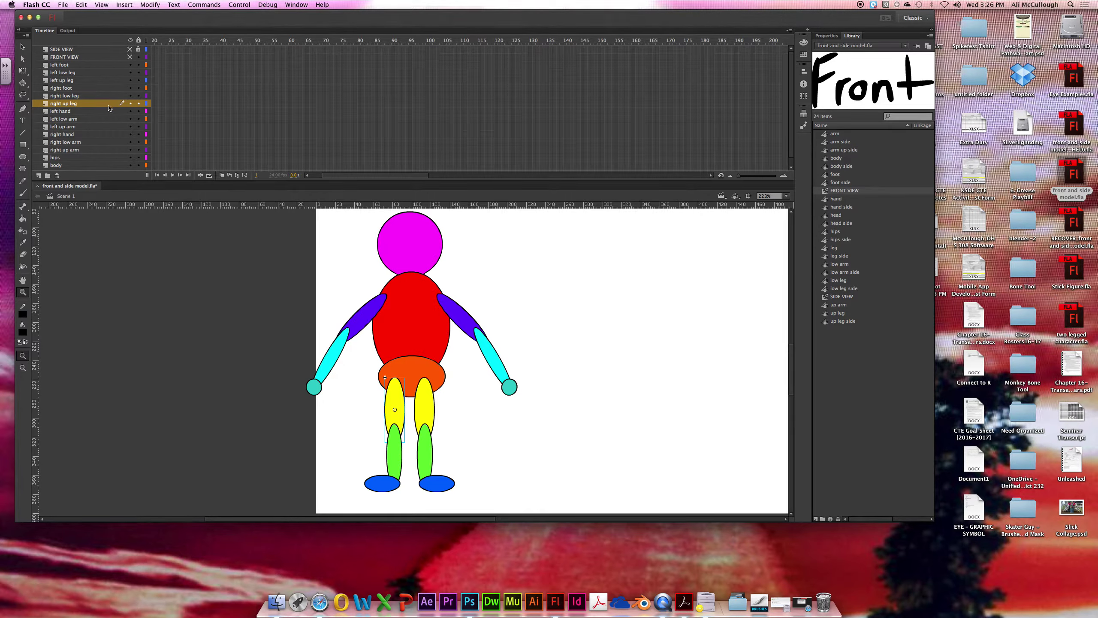
click(67, 65)
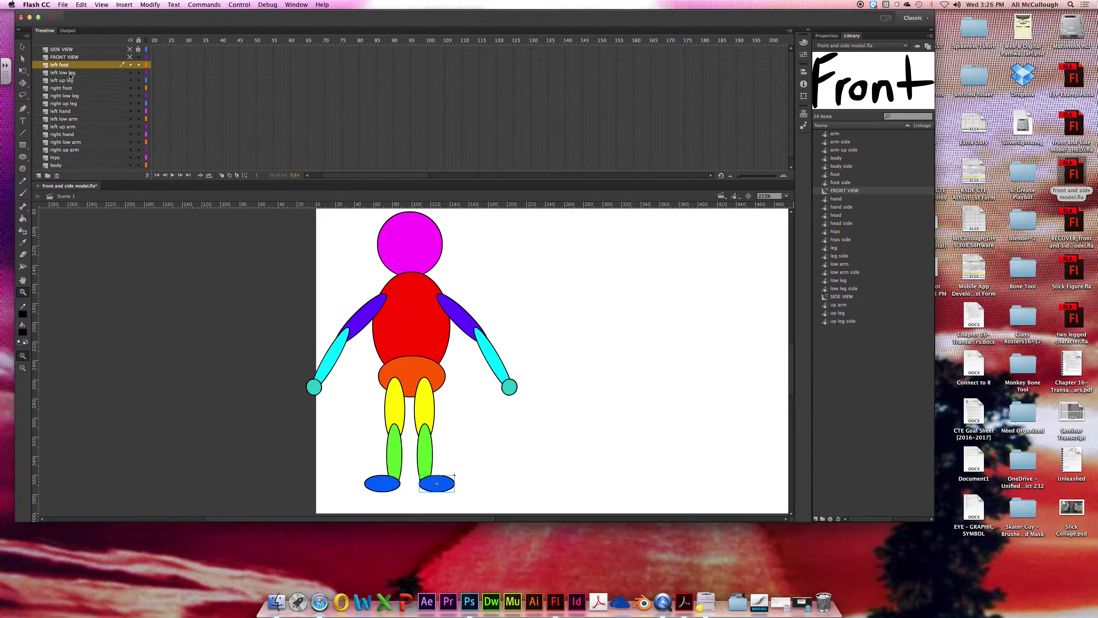
click(70, 73)
click(70, 81)
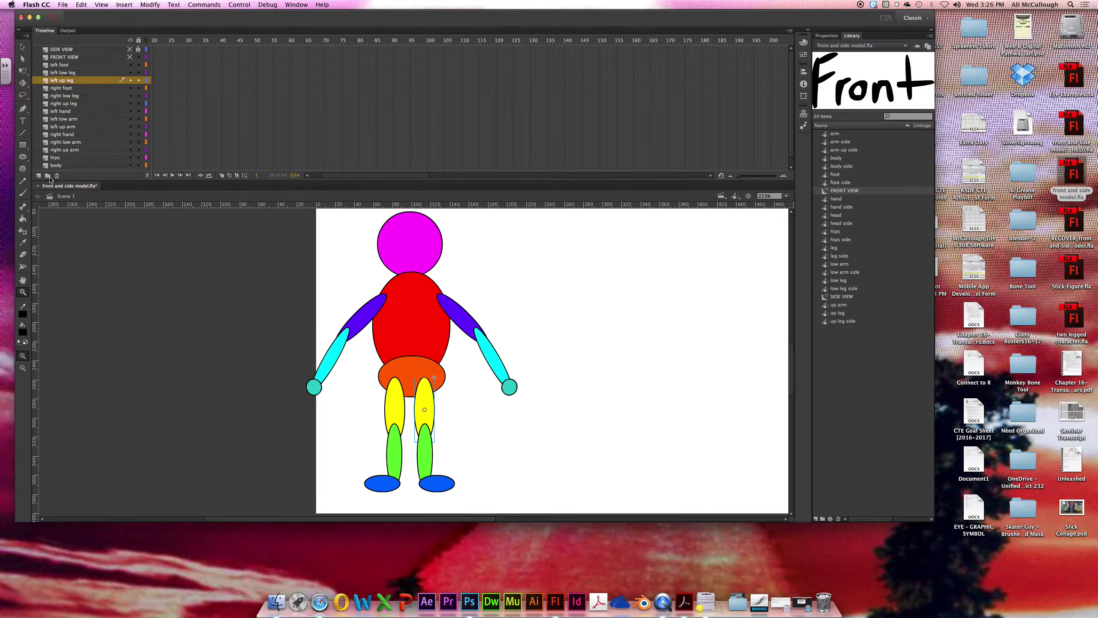
click(66, 65)
click(69, 73)
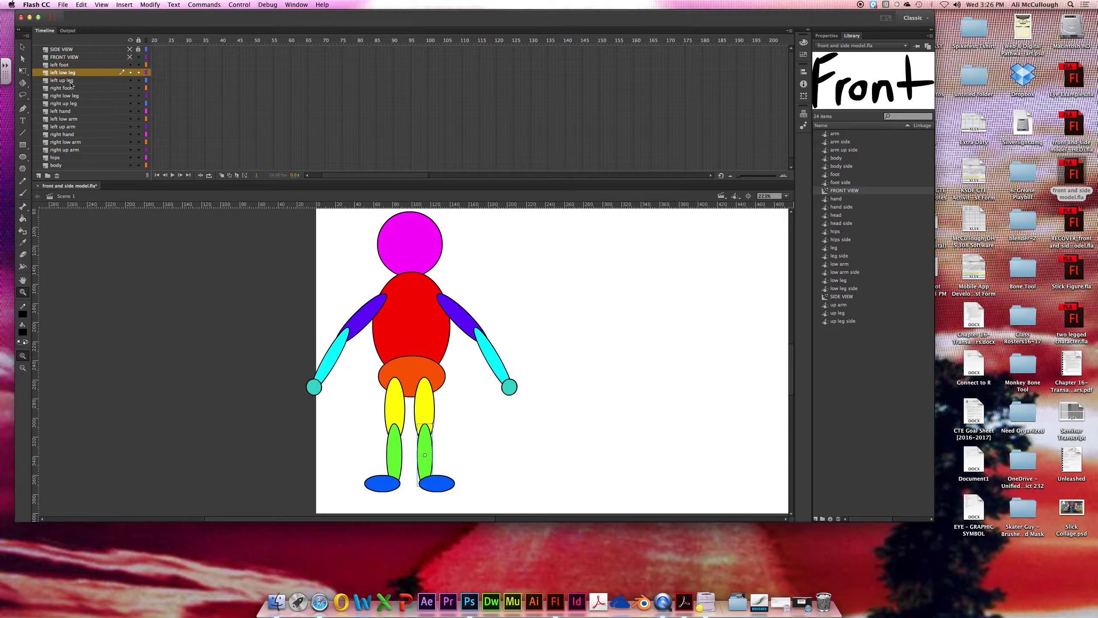
click(75, 89)
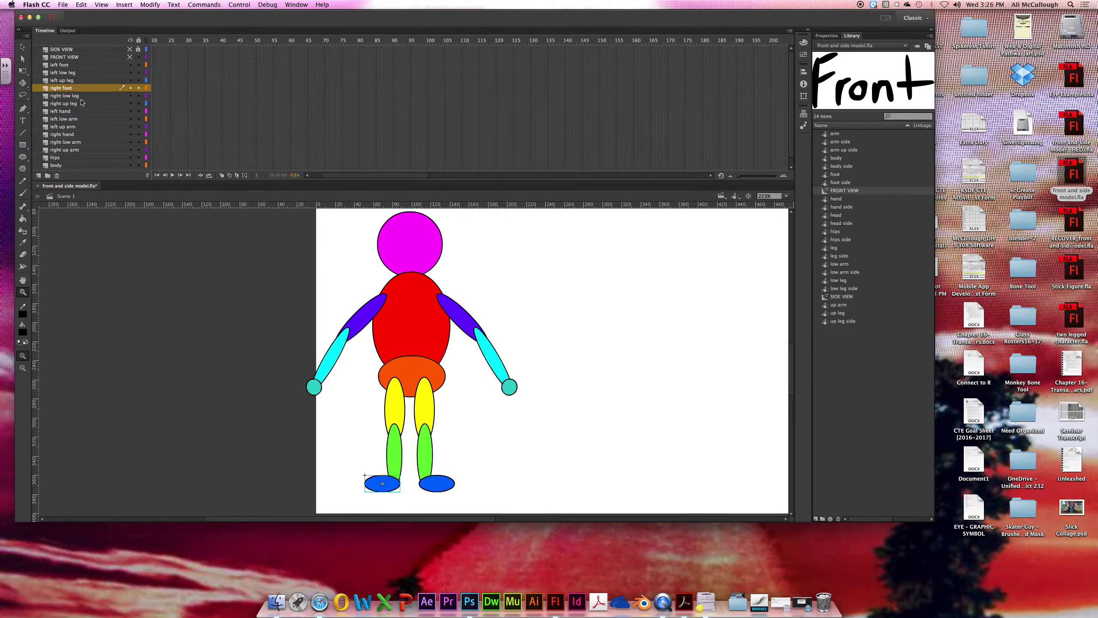
click(81, 103)
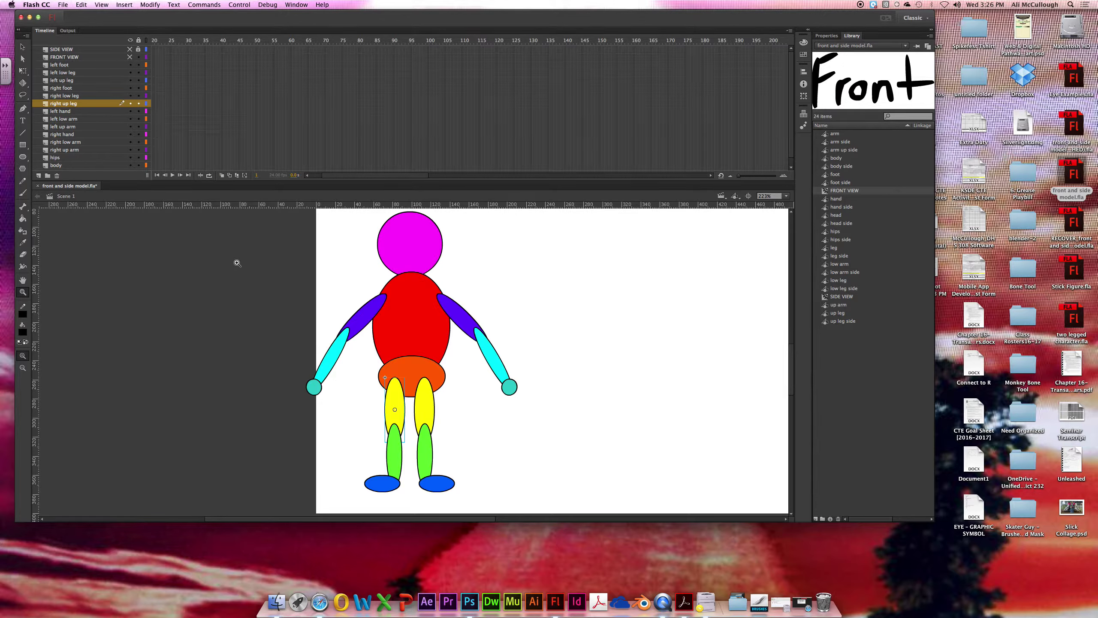
Select the FRONT VIEW layer and make it visible again.
click(82, 57)
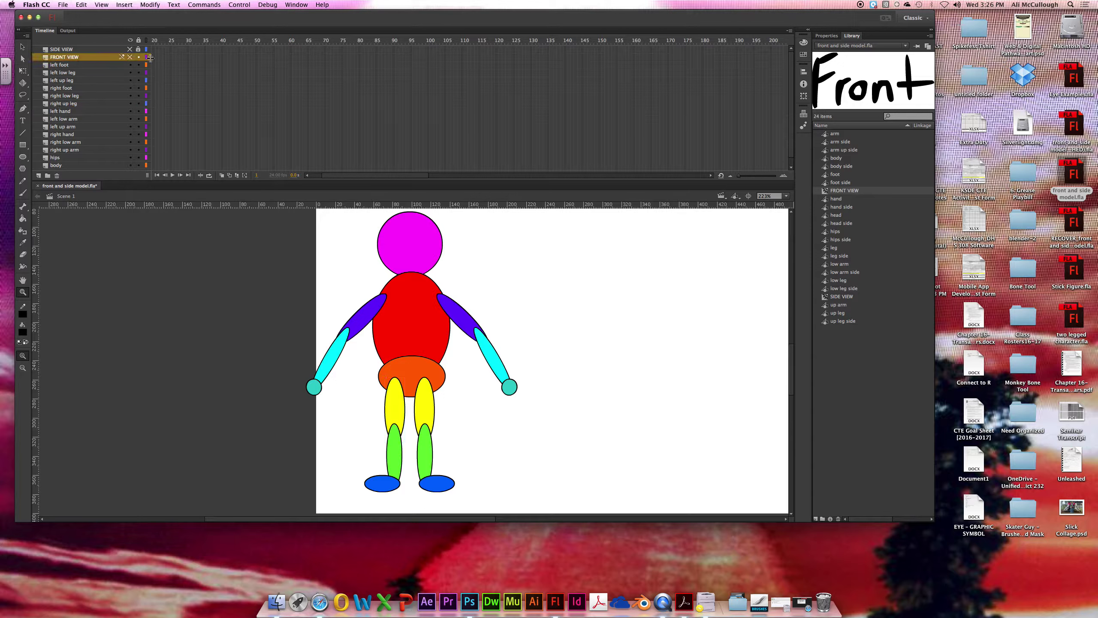
click(129, 58)
scroll(792, 340, up, 3)
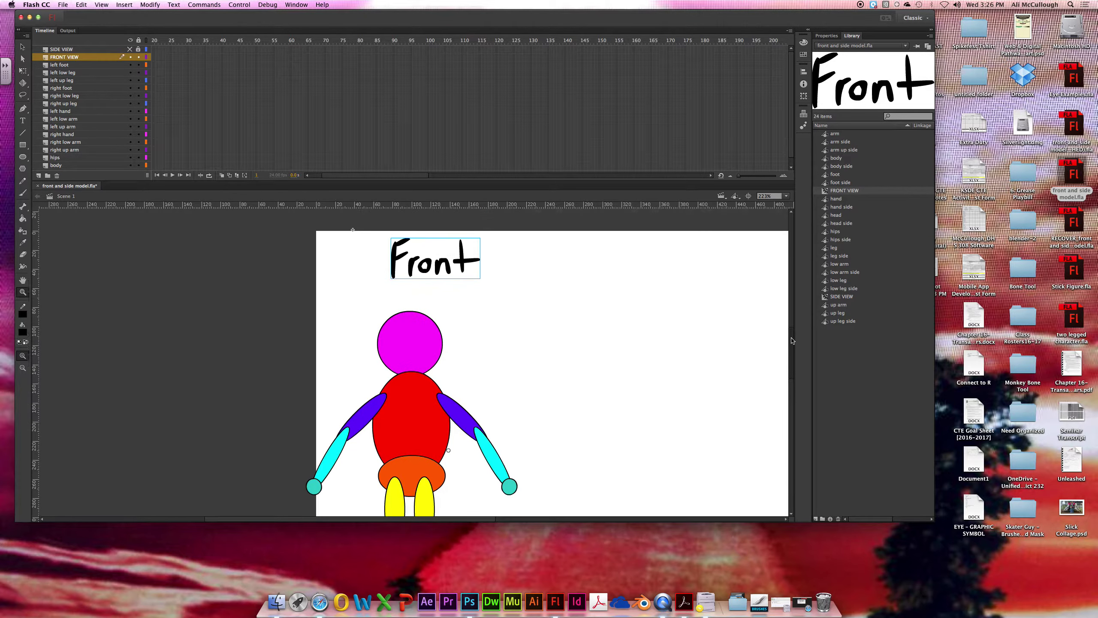
scroll(791, 340, up, 1)
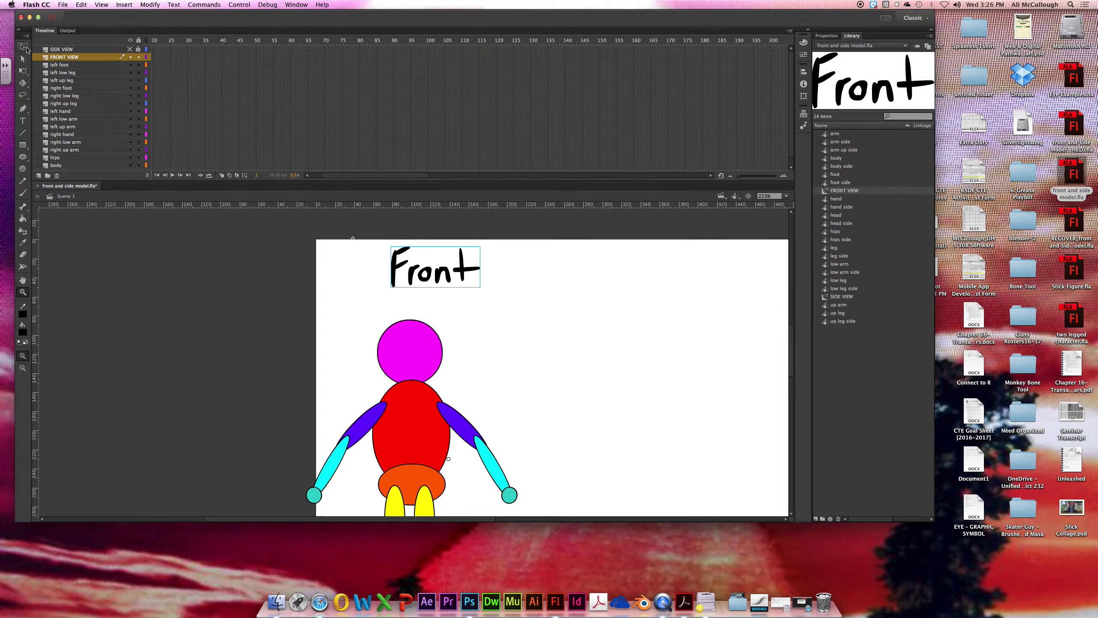
Nudge the Front title slightly to the left with the Selection tool.
click(24, 47)
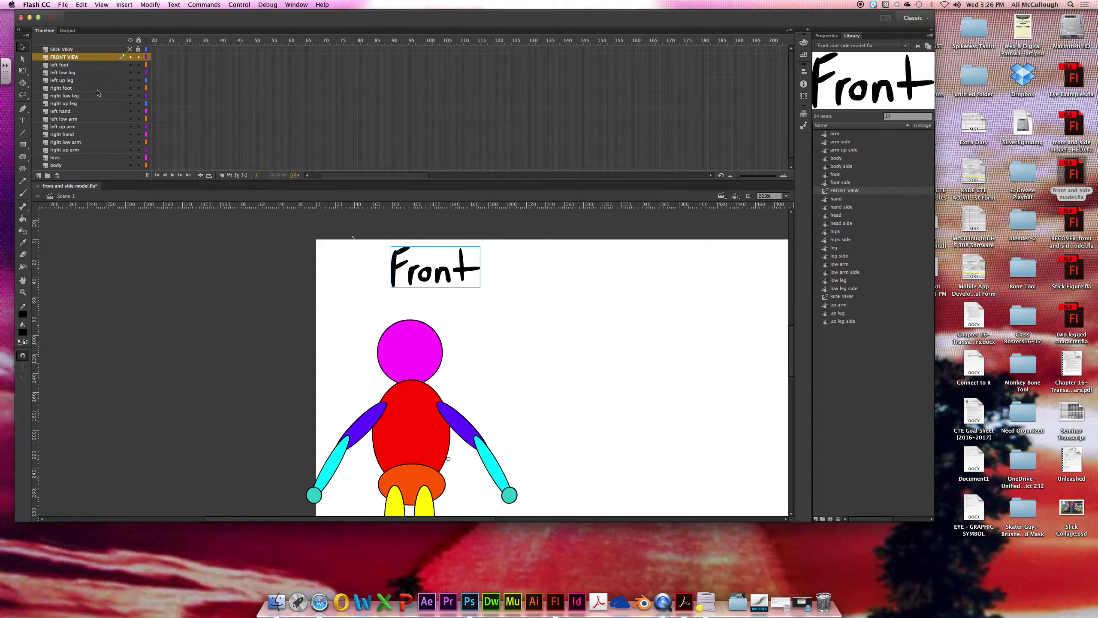
right_click(395, 266)
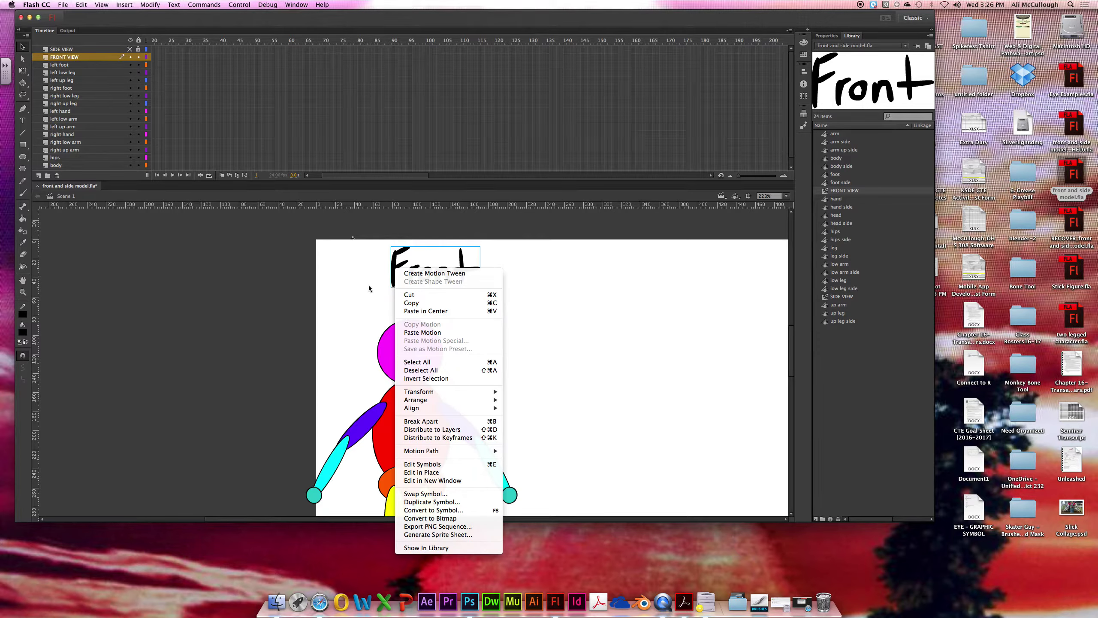
click(396, 251)
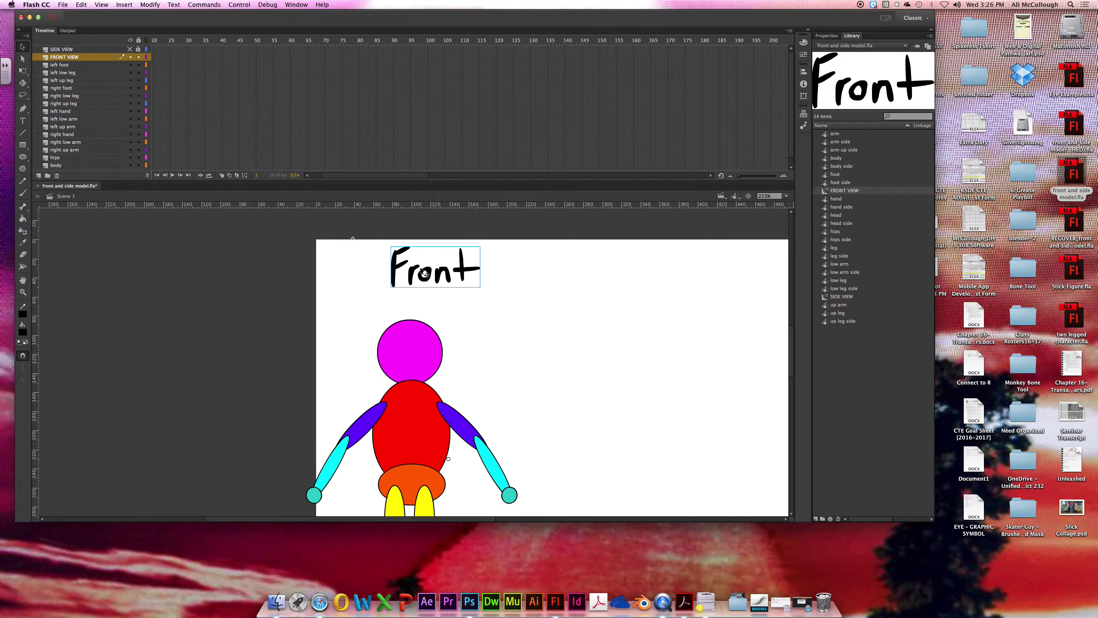
drag(396, 271, 389, 269)
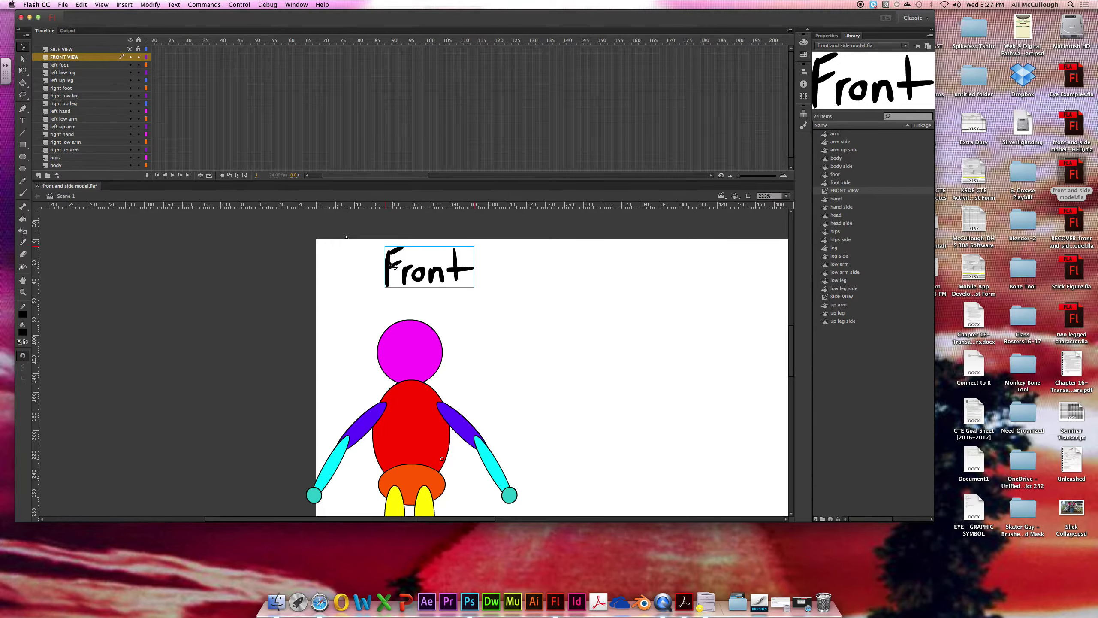
double_click(389, 258)
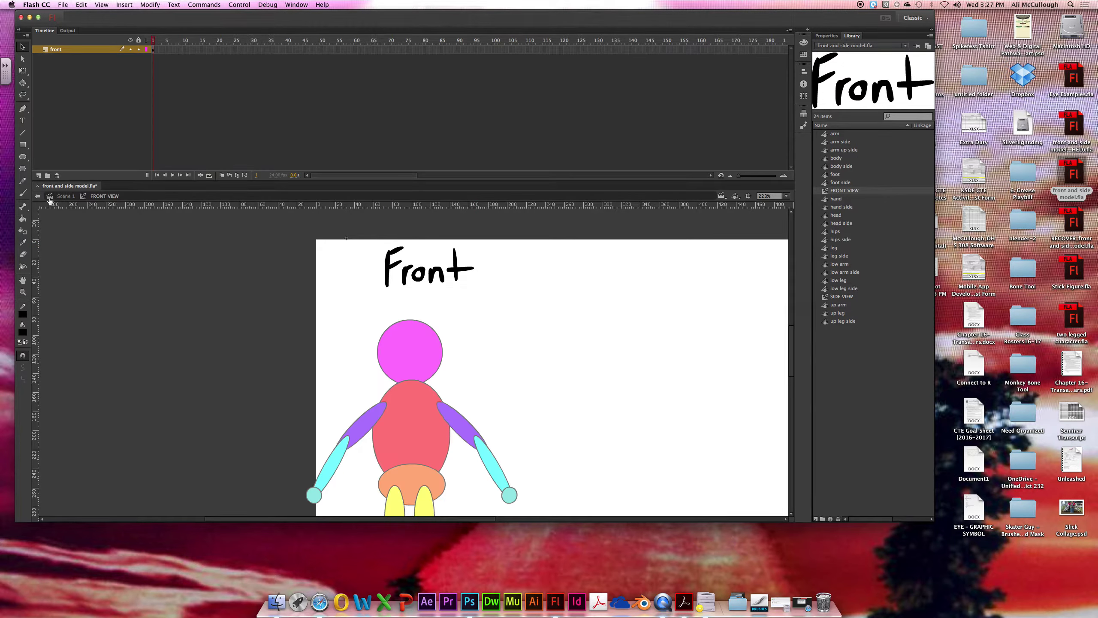
click(65, 196)
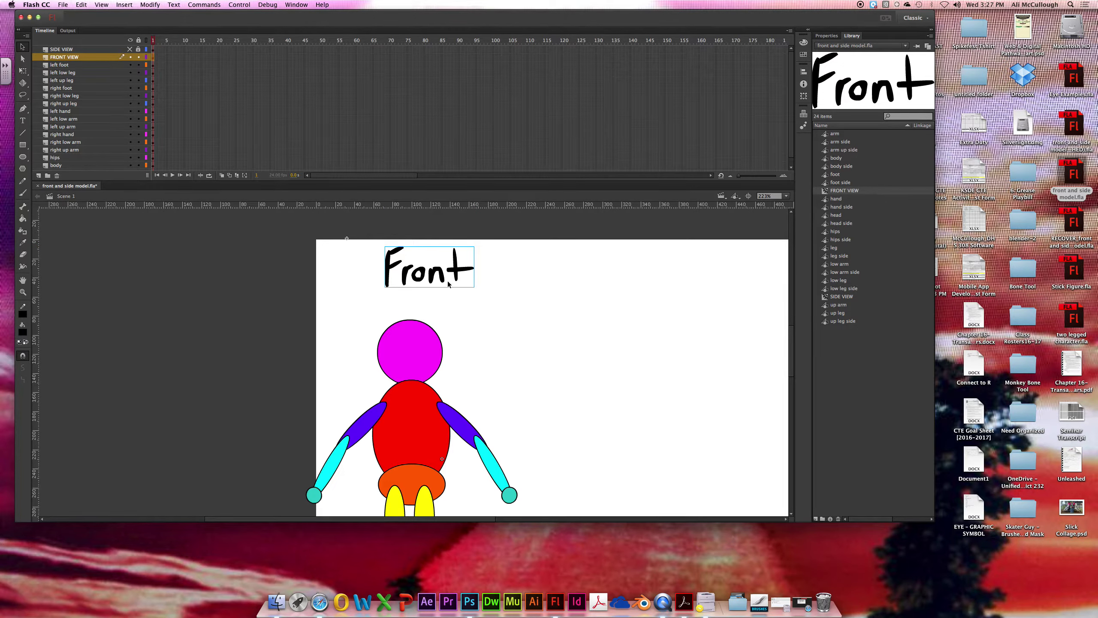
click(85, 64)
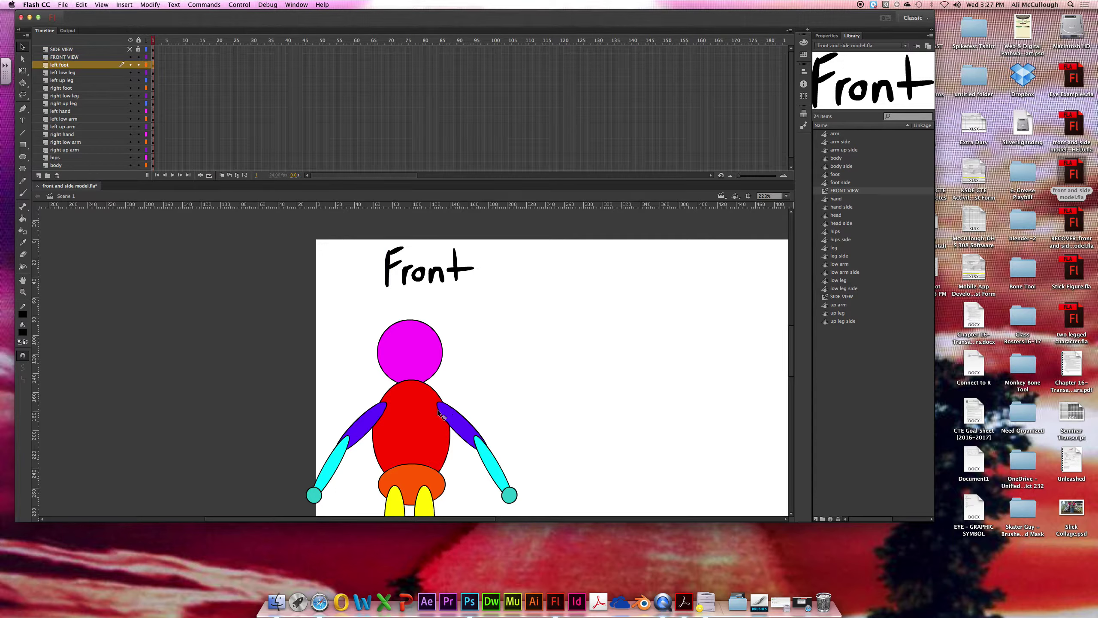
double_click(394, 270)
Return to Scene 1, reposition the Front title, and start renaming the FRONT VIEW layer.
click(66, 196)
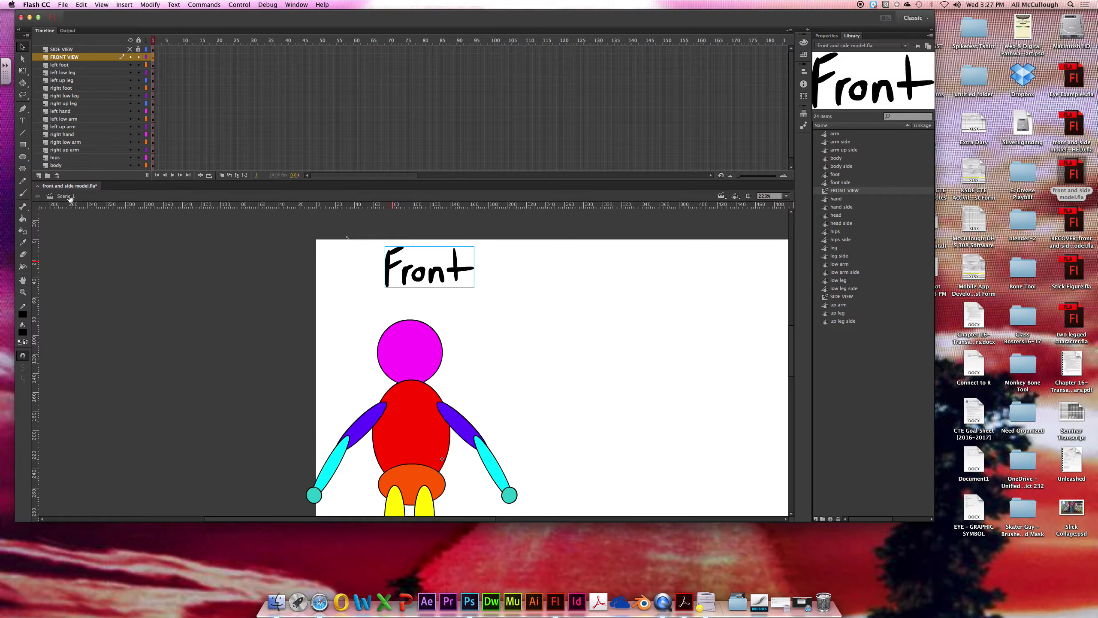
drag(389, 272, 370, 258)
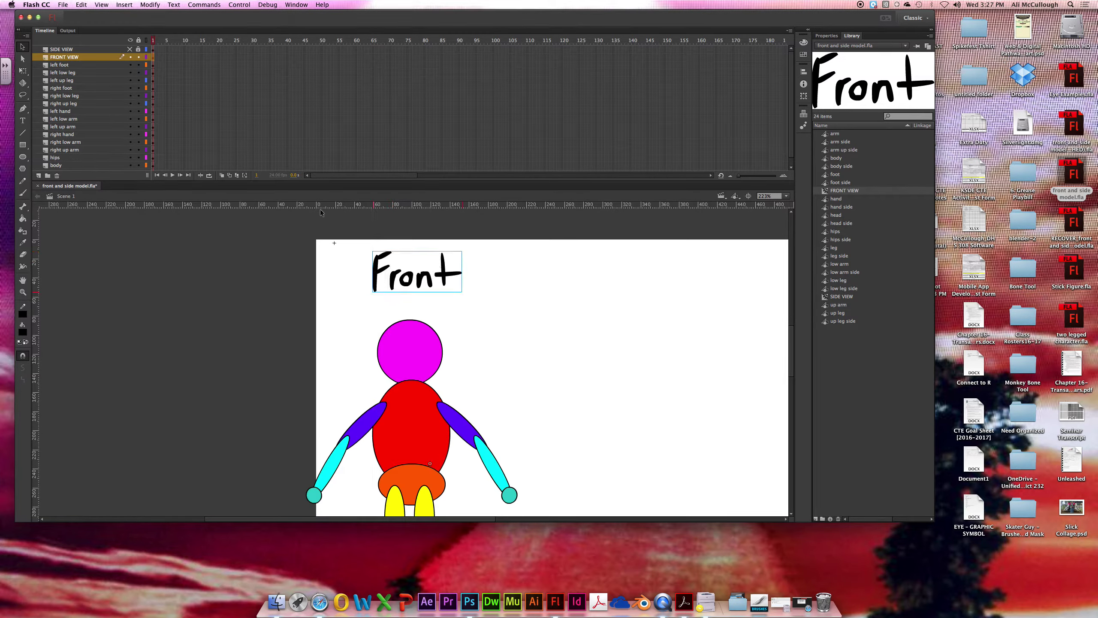
click(71, 66)
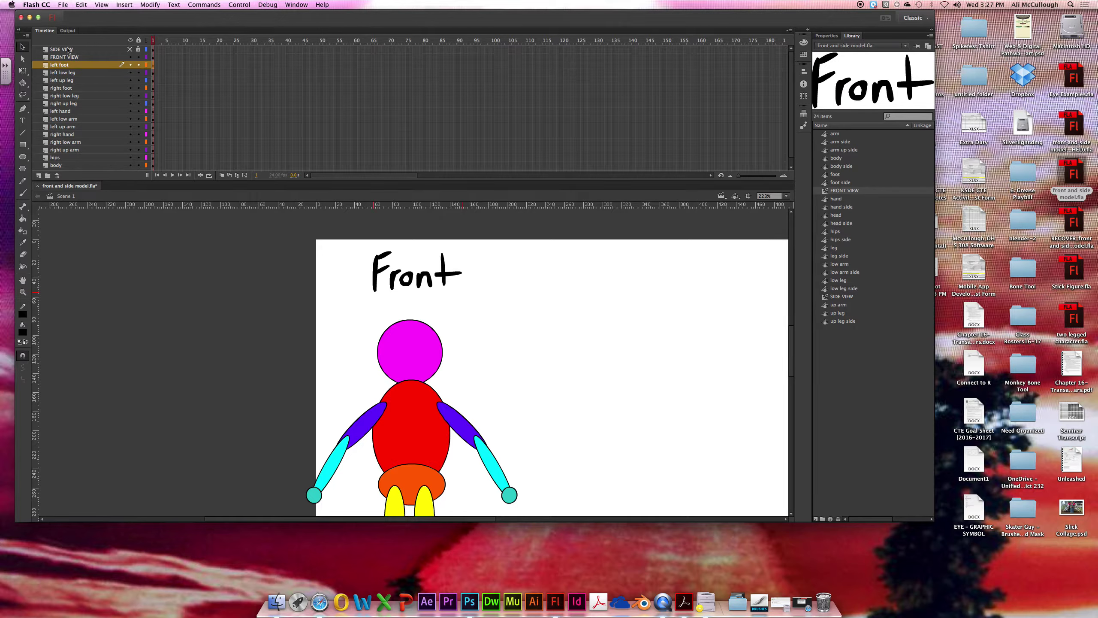
click(62, 49)
double_click(64, 56)
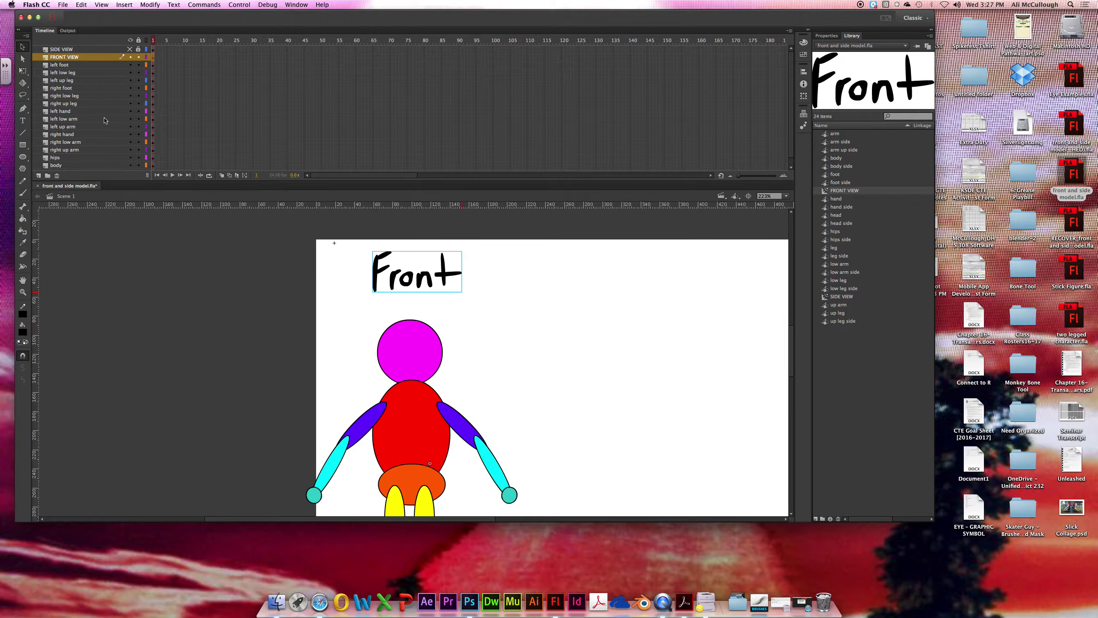
Range-select every layer from left foot up through head.
click(71, 66)
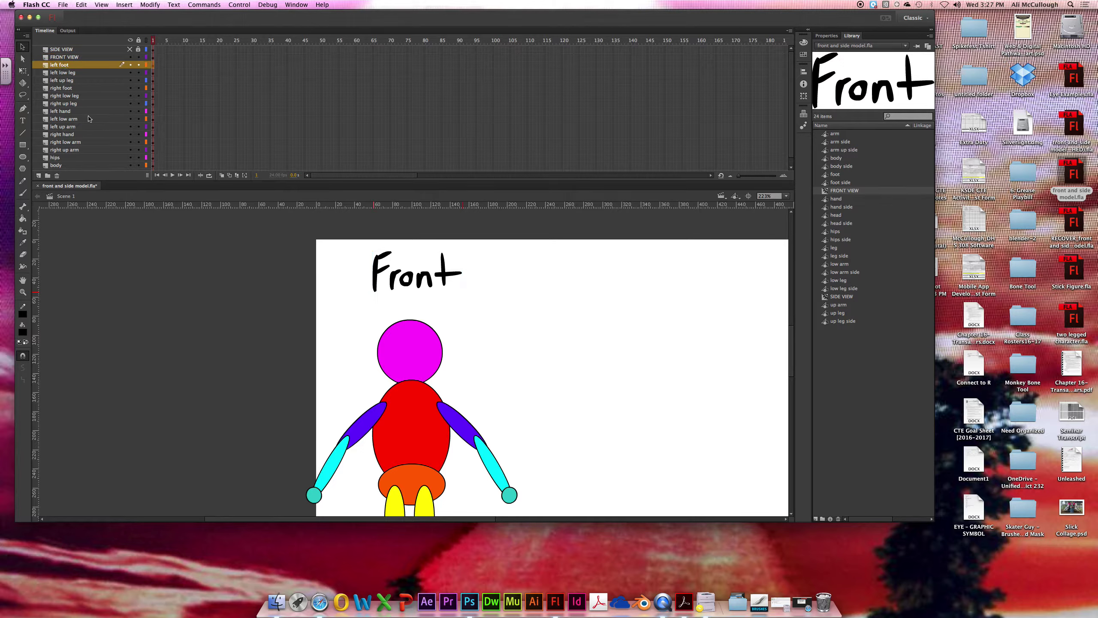
scroll(92, 132, down, 1)
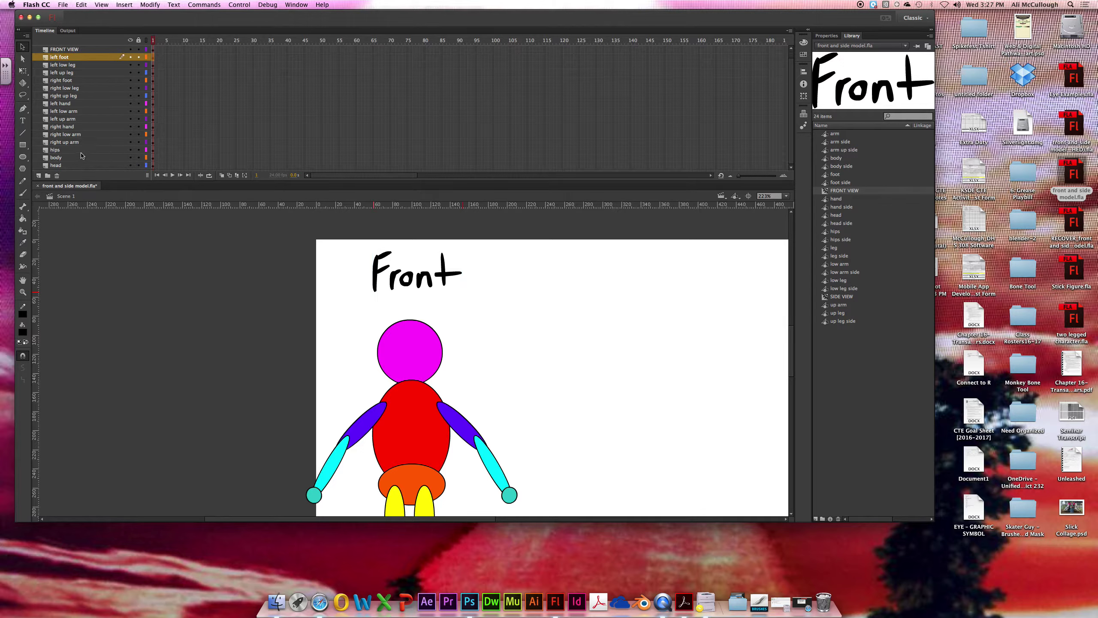
shift+click(65, 166)
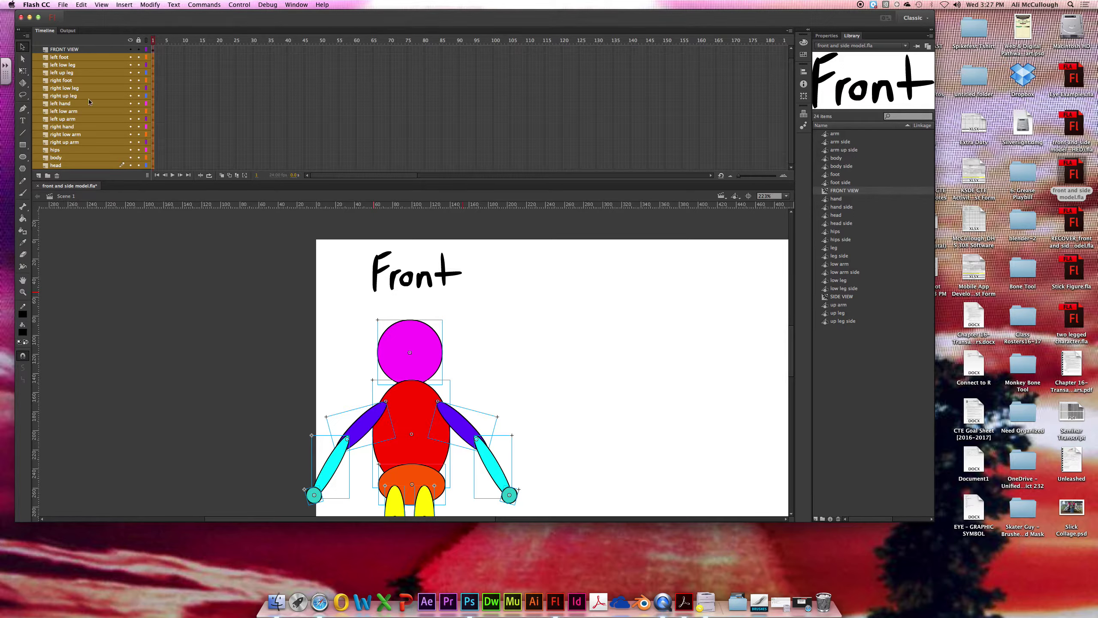
click(71, 58)
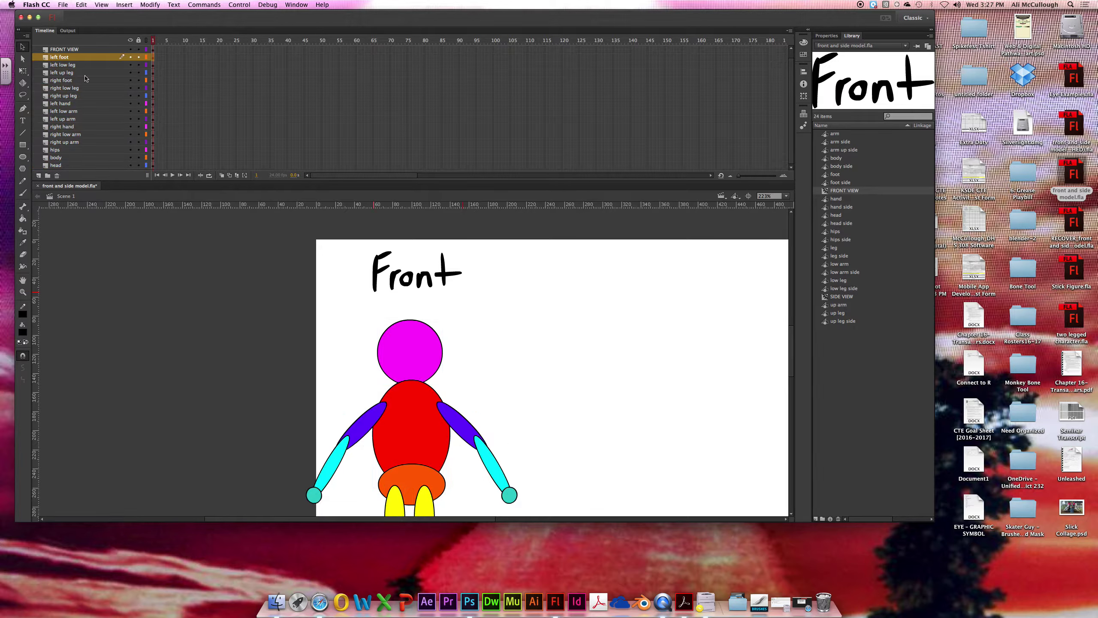
shift+click(67, 166)
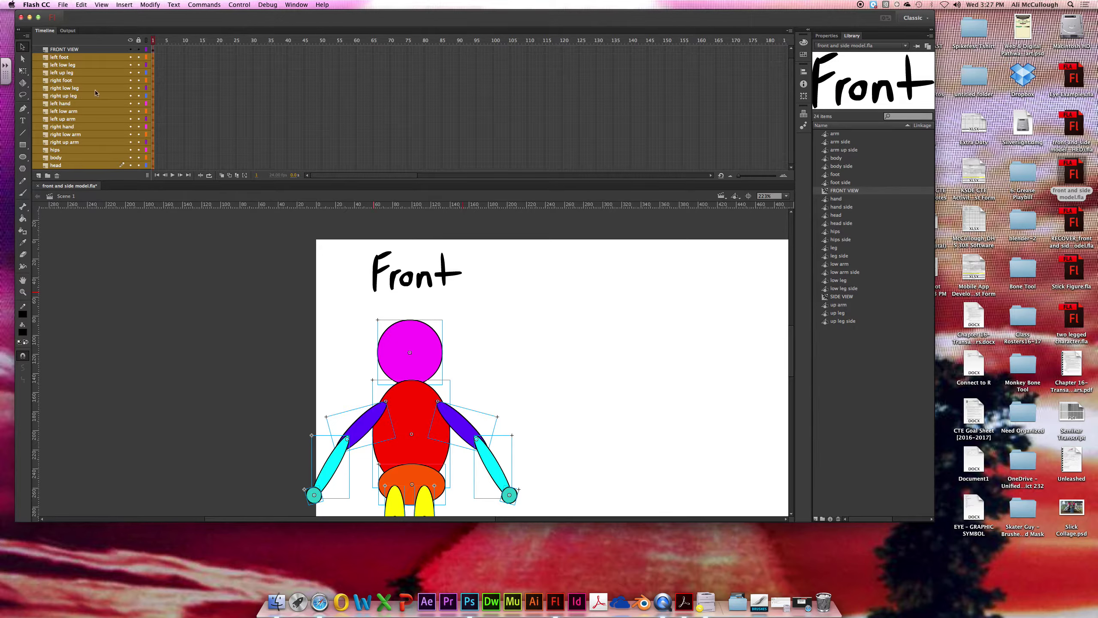
Cut the selected body-part layers with Cut Layers, then enter the Front title symbol to edit it.
right_click(64, 104)
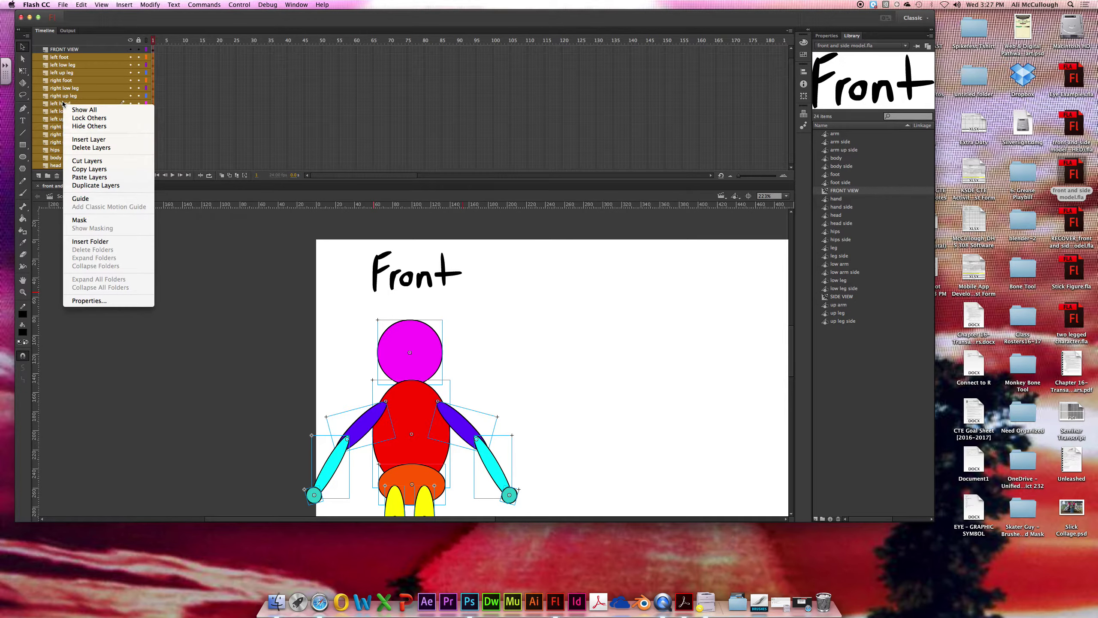
click(86, 161)
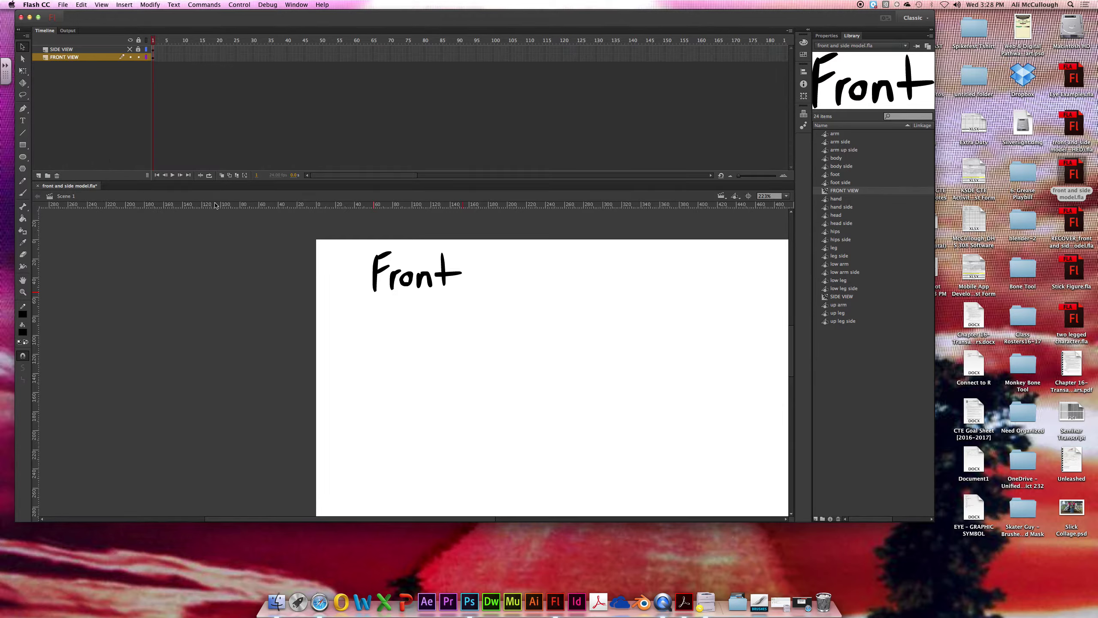
click(380, 261)
double_click(381, 261)
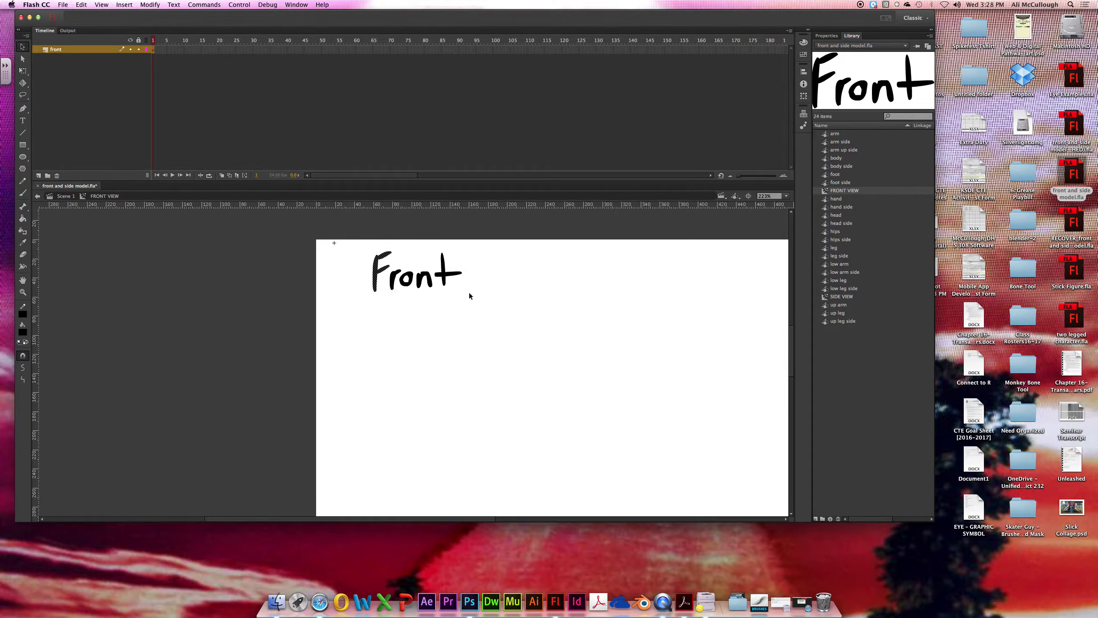
Paste the body-part layers into the FRONT VIEW symbol and move the front layer to the top.
click(422, 279)
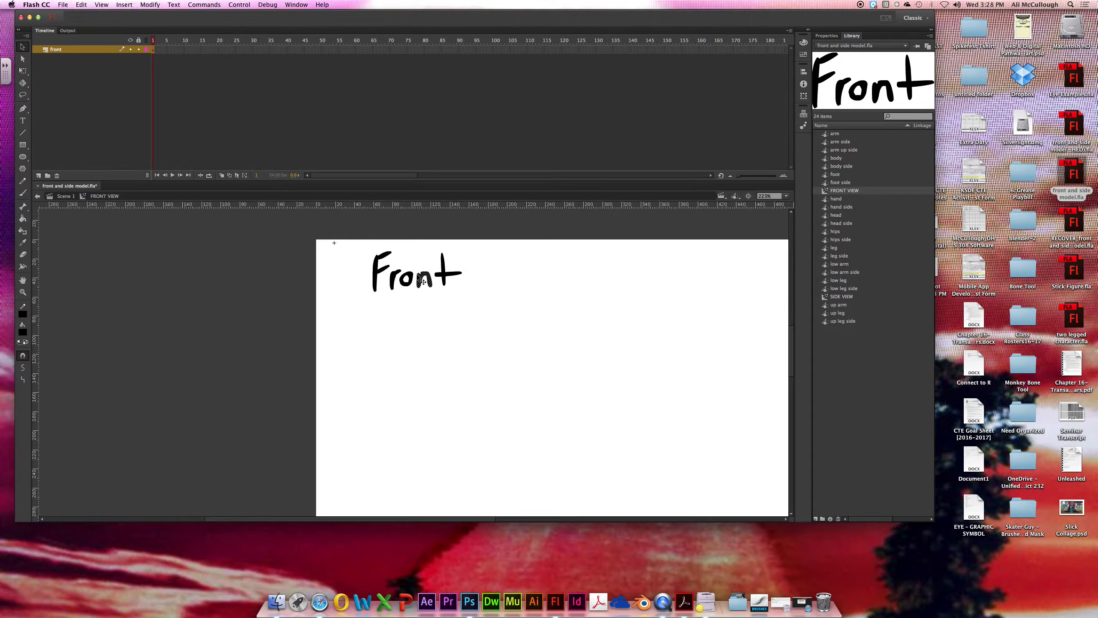
click(393, 278)
right_click(69, 49)
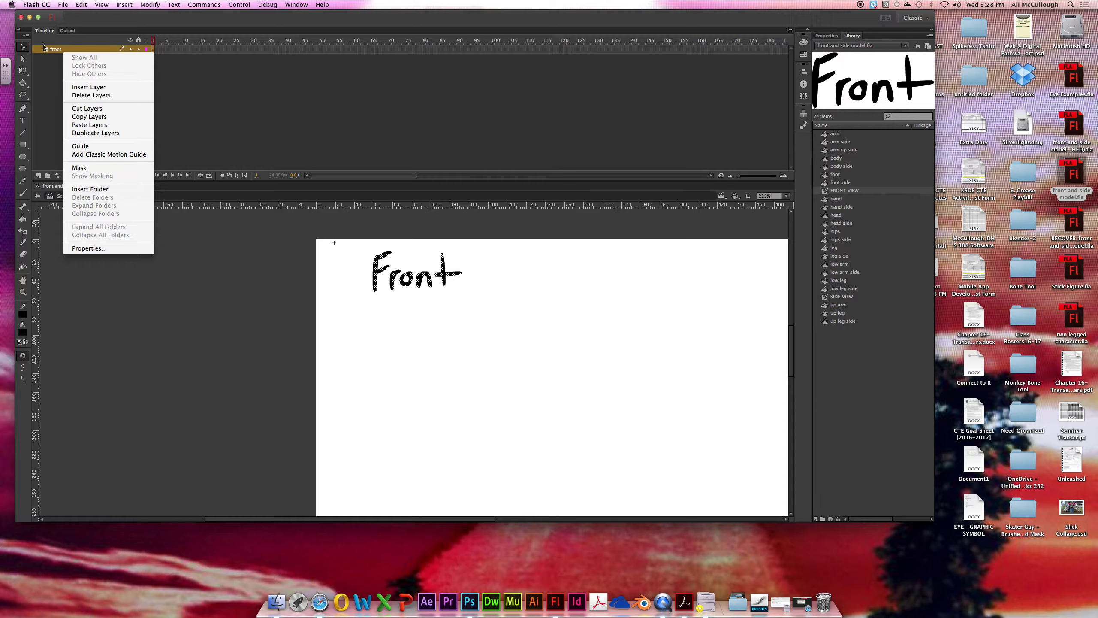
click(85, 125)
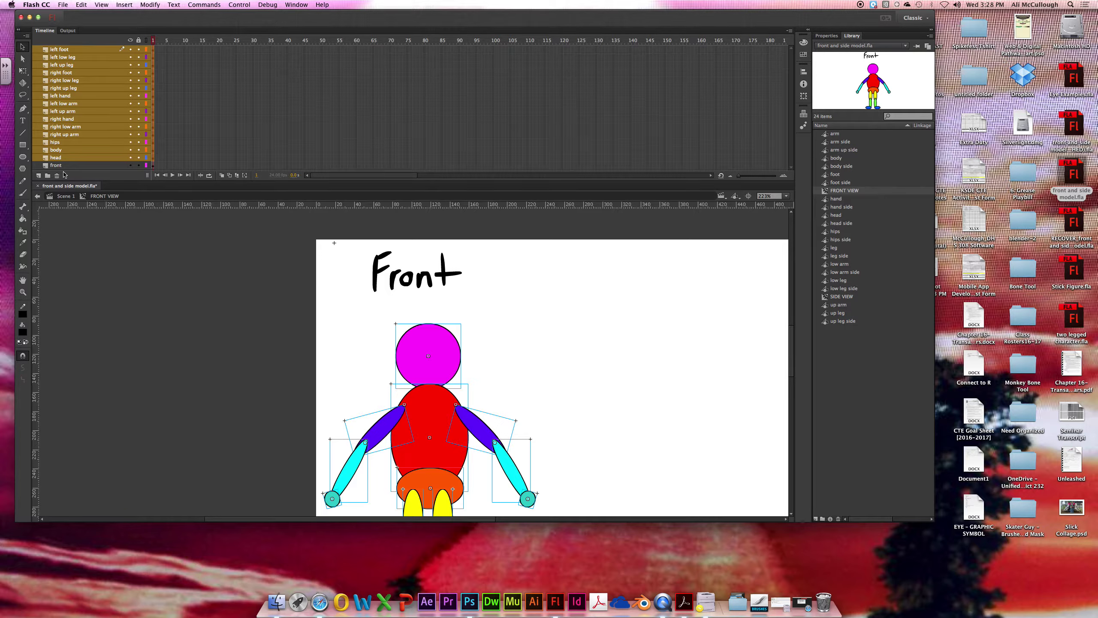
drag(65, 165, 99, 51)
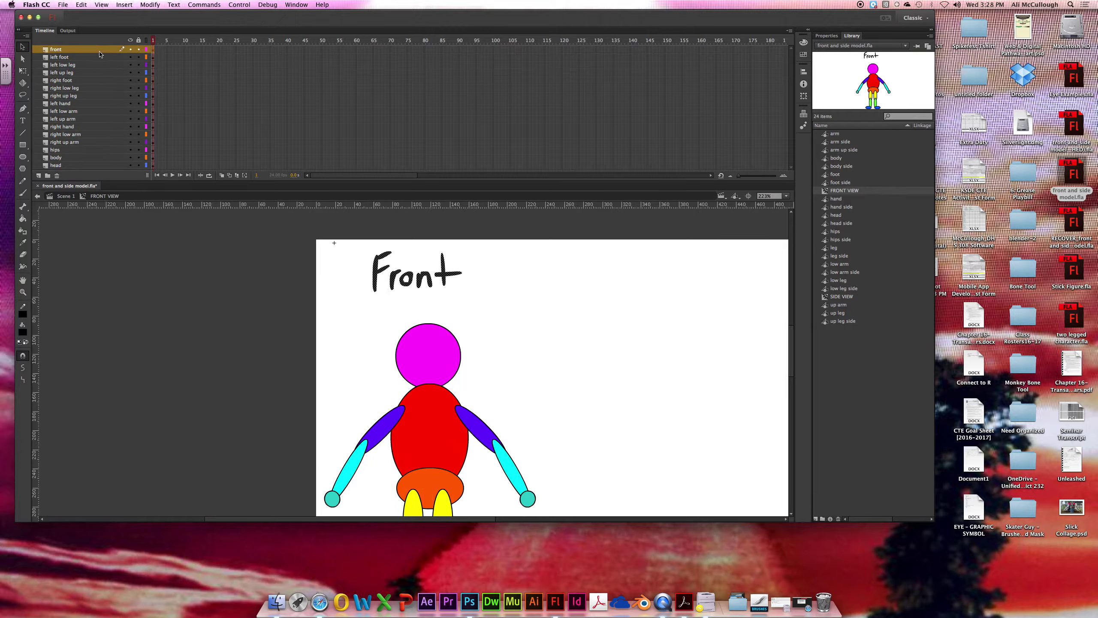
click(131, 49)
click(131, 50)
Check the pasted part layers from left foot through hips, then return to Scene 1.
scroll(790, 349, down, 5)
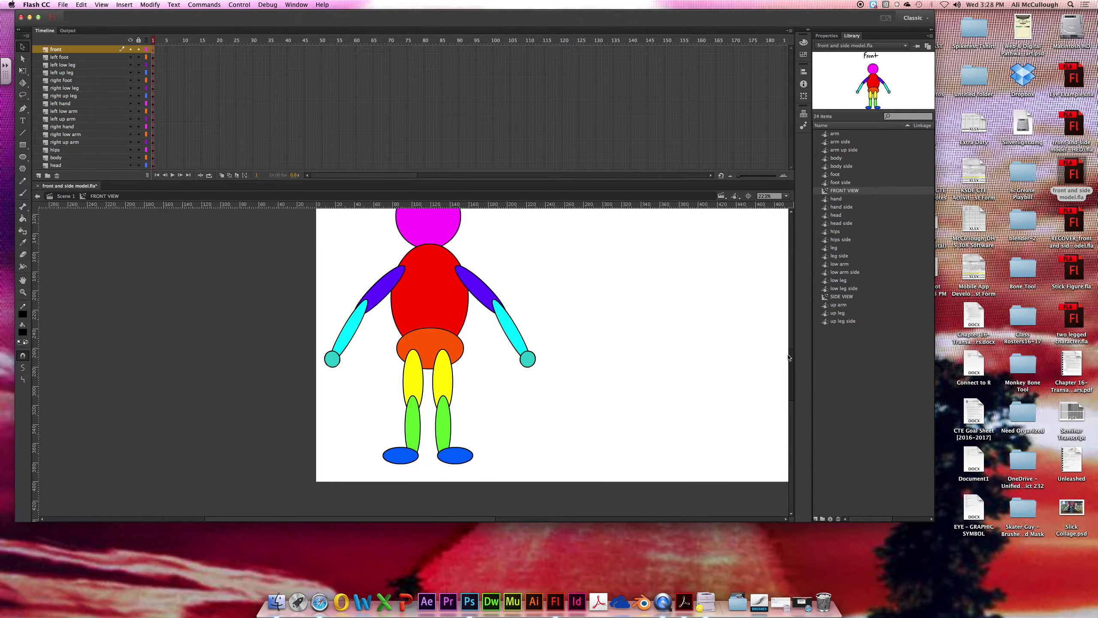
scroll(790, 348, up, 2)
scroll(790, 349, down, 1)
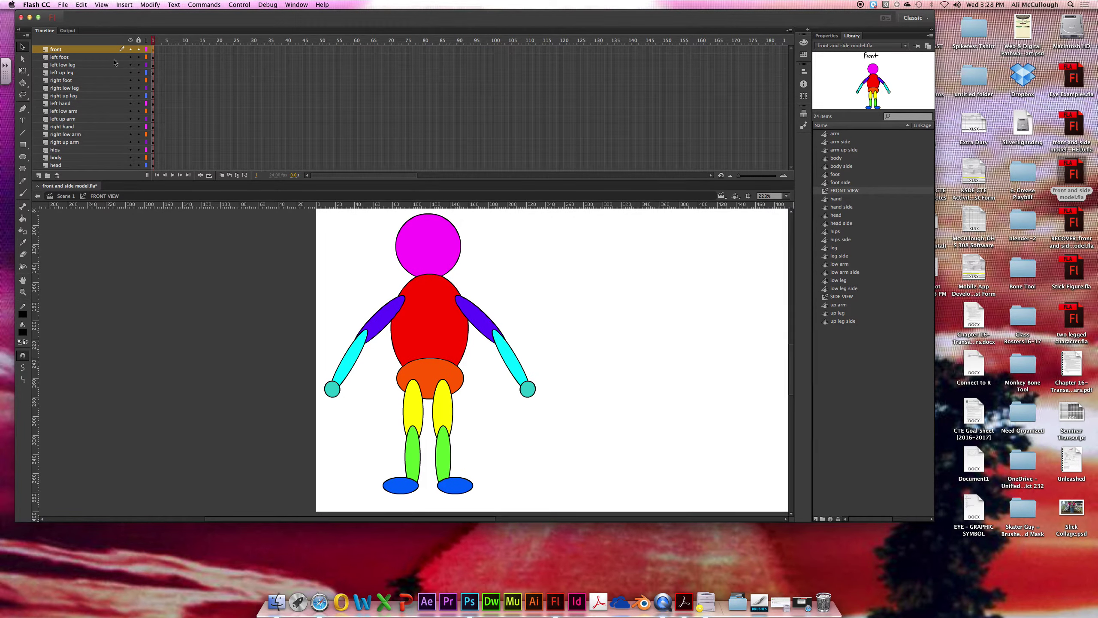
click(96, 58)
click(89, 64)
click(85, 73)
click(85, 89)
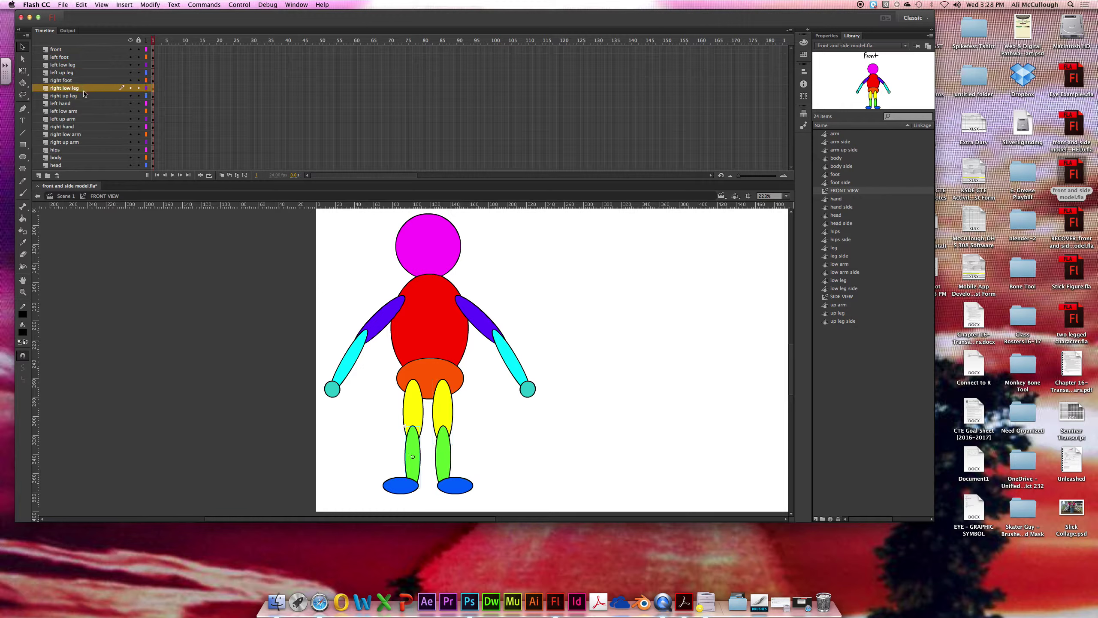
click(80, 104)
click(81, 118)
click(82, 135)
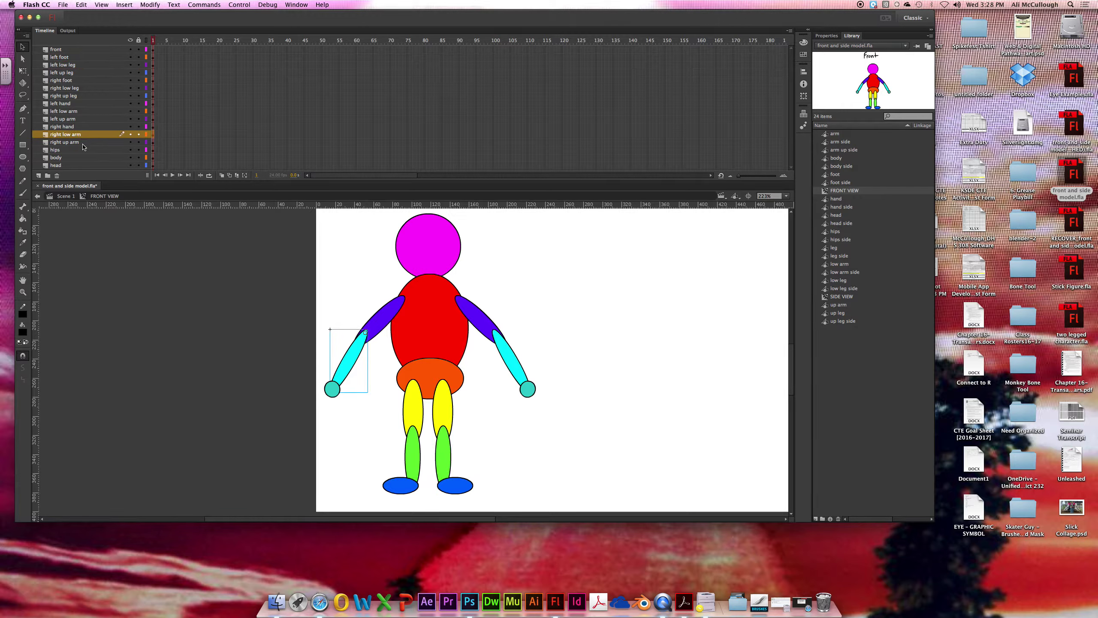
click(85, 143)
click(73, 151)
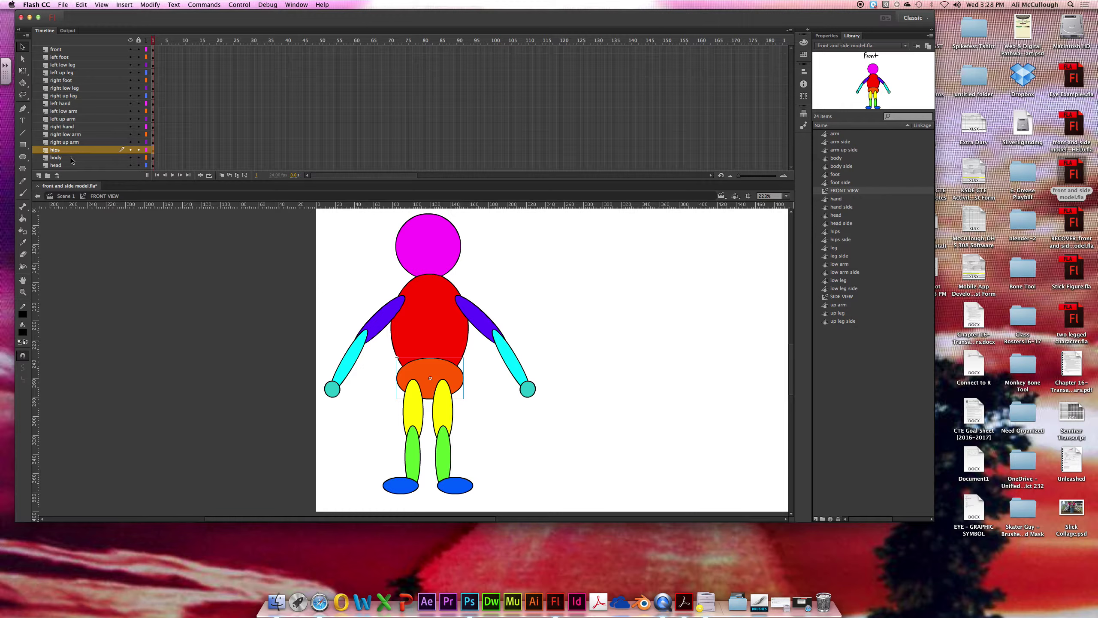
click(69, 197)
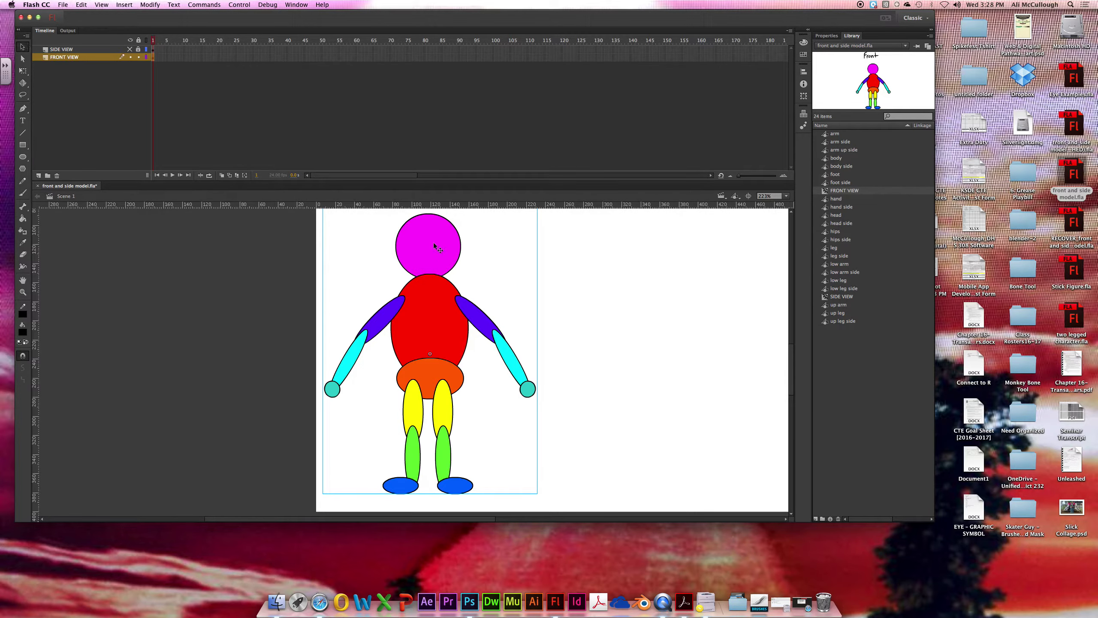
Zoom out to the whole stage and shift the FRONT VIEW instance slightly.
key(super+minus)
mouse_move(428, 293)
mouse_down()
mouse_move(462, 292)
mouse_move(442, 282)
mouse_move(443, 306)
mouse_move(429, 307)
mouse_move(439, 307)
mouse_up()
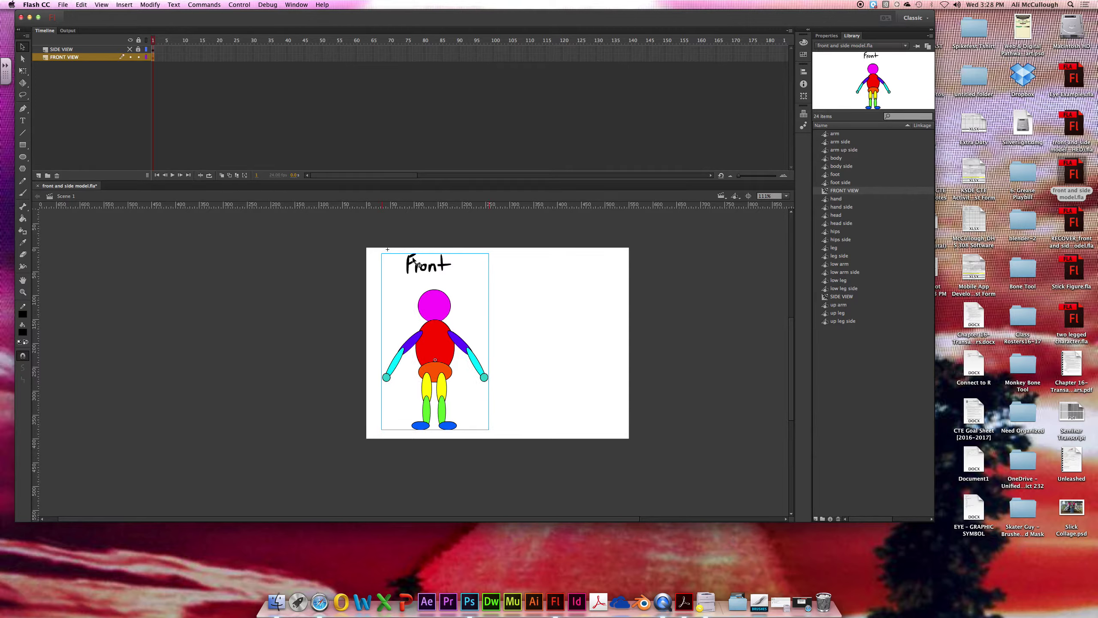
Enter the FRONT VIEW symbol, zoom to 223%, enlarge the stage area, and marquee-select every body part.
double_click(434, 300)
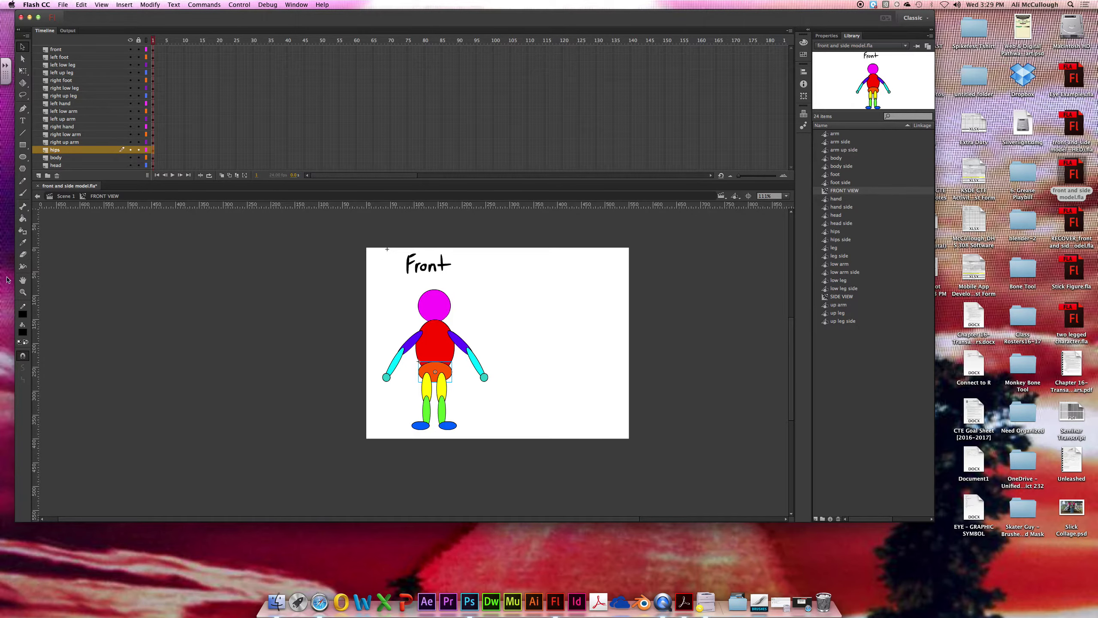
click(22, 293)
click(434, 318)
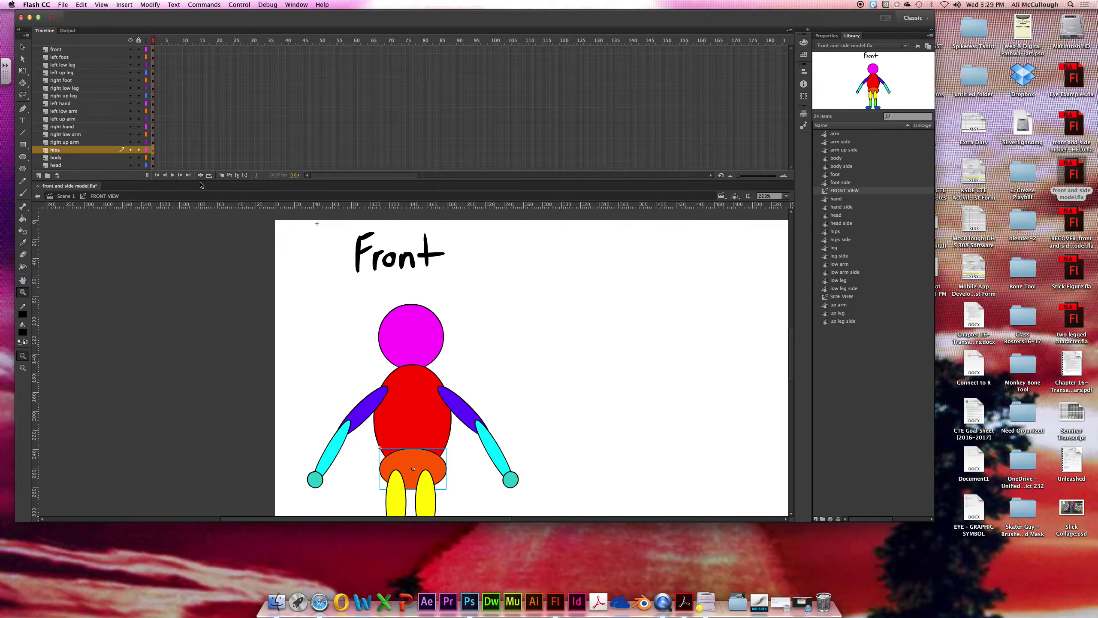
drag(203, 182, 248, 84)
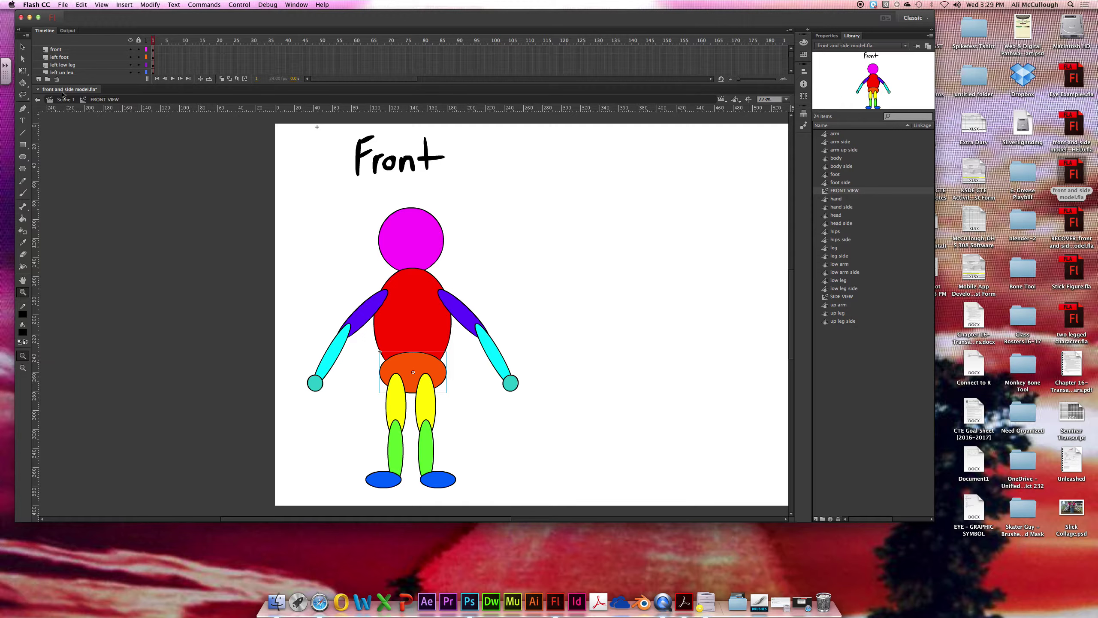
click(22, 47)
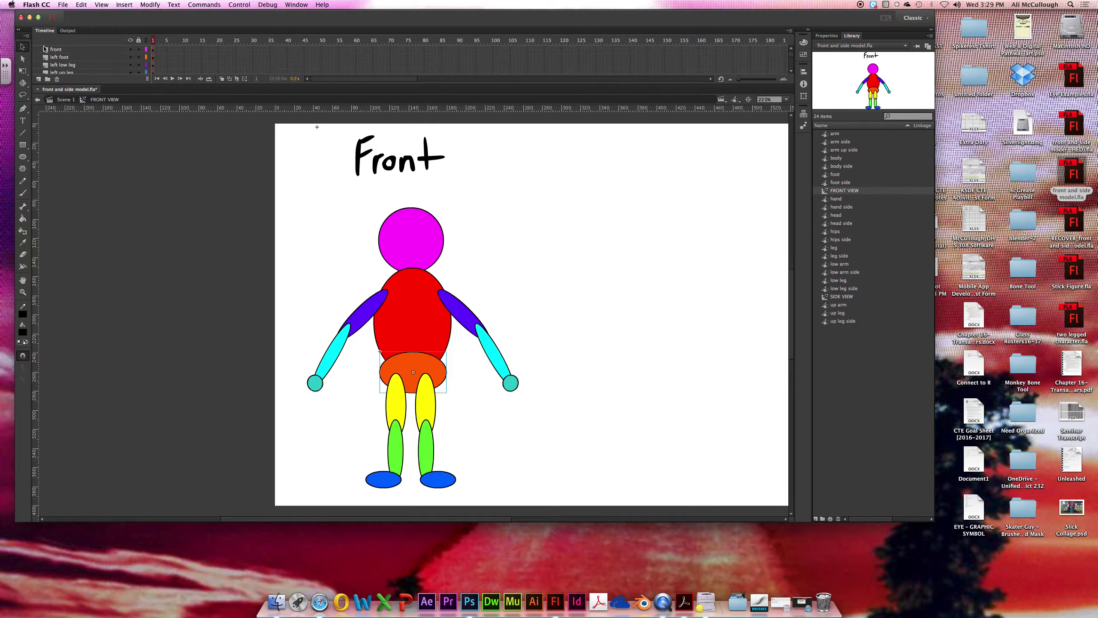
click(365, 209)
drag(256, 207, 551, 498)
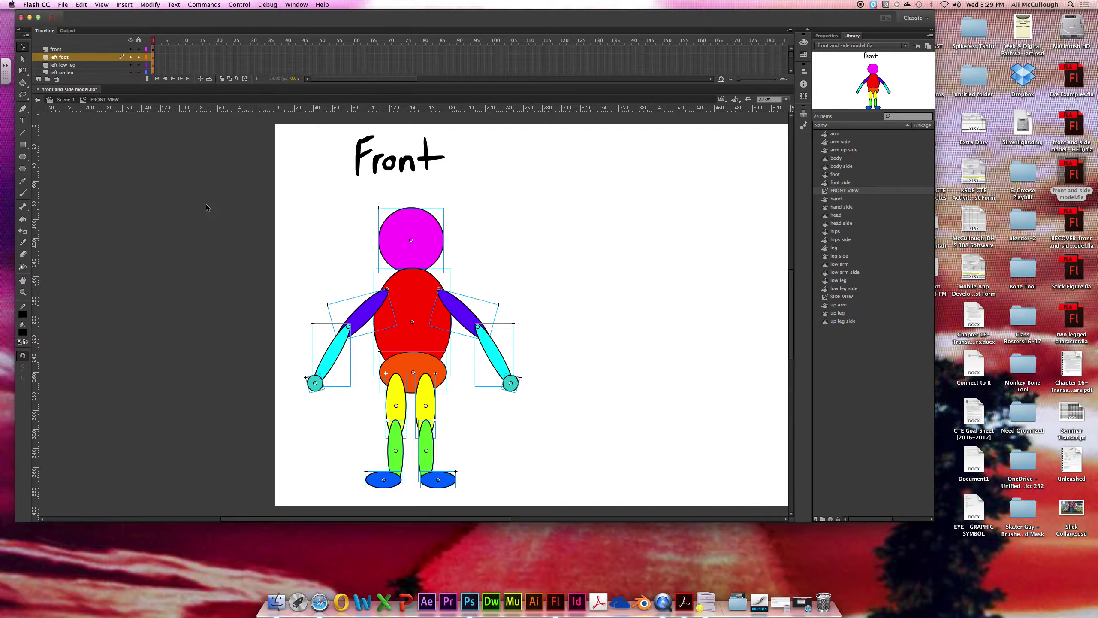
click(23, 207)
drag(411, 364, 399, 381)
drag(397, 378, 396, 407)
Zoom in on the hips and draw Armature_1 bones from the hips through the left leg to the foot.
key(super+equal)
key(super+equal)
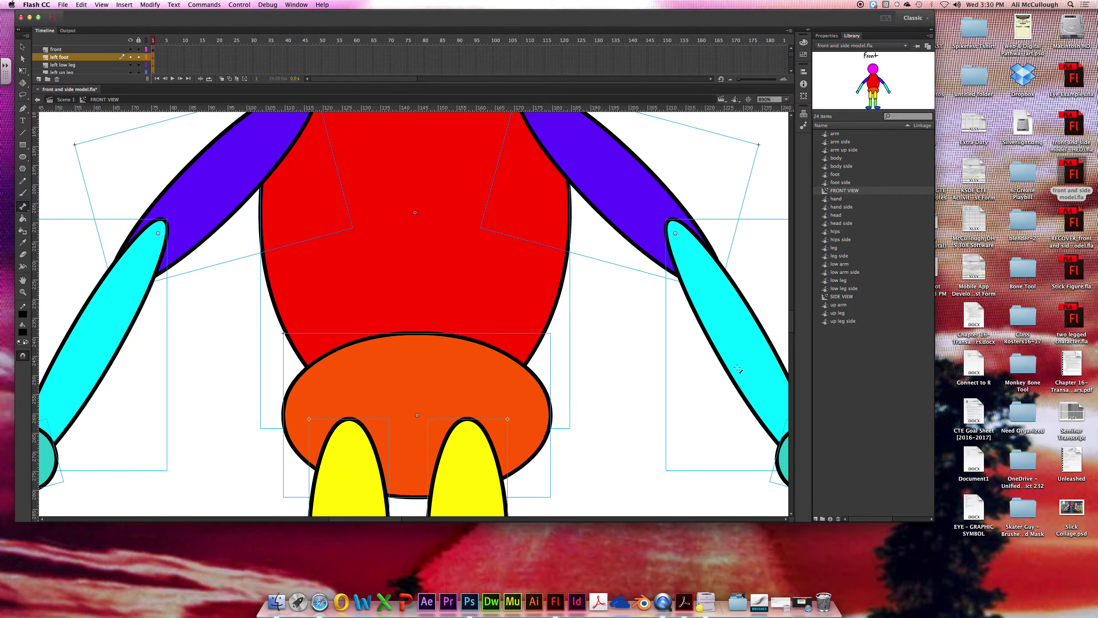
drag(932, 521, 1092, 588)
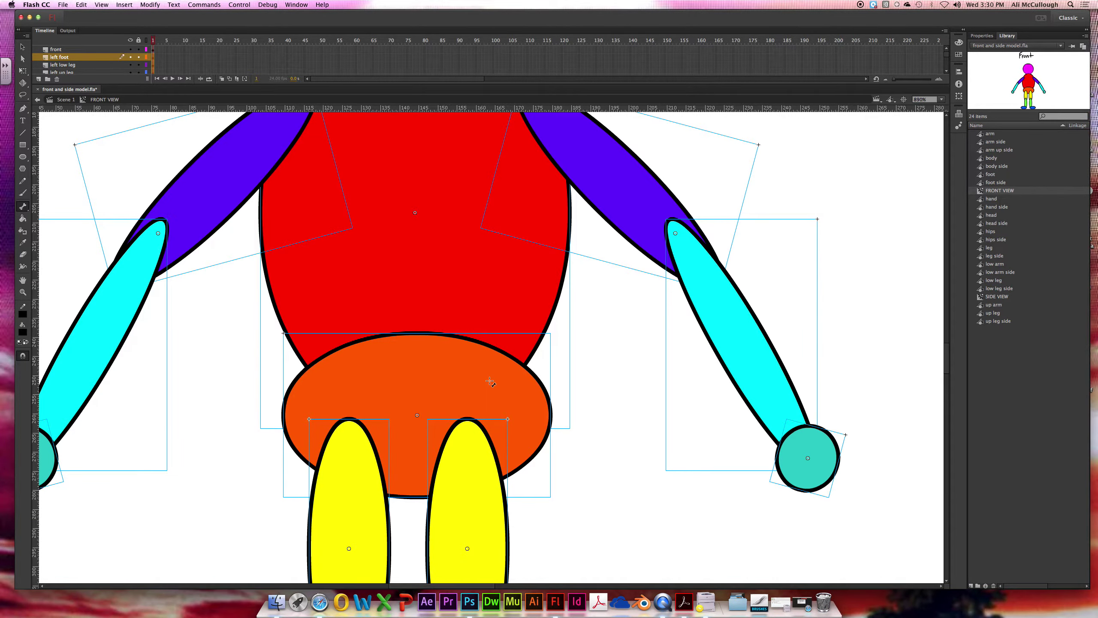
drag(417, 305, 463, 117)
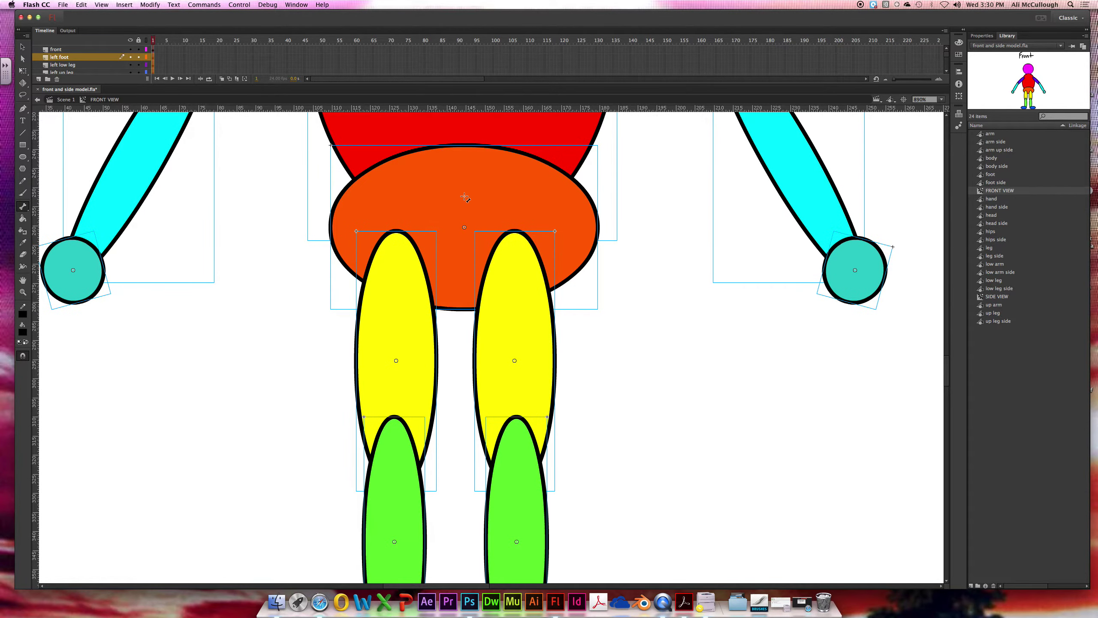
drag(458, 191, 393, 242)
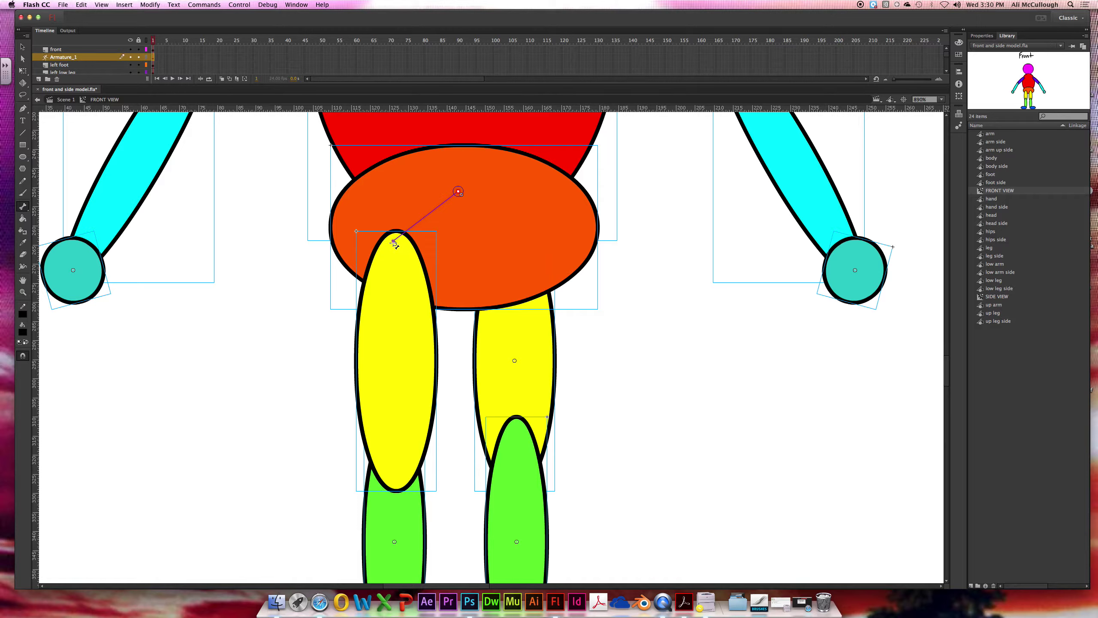
drag(394, 242, 395, 430)
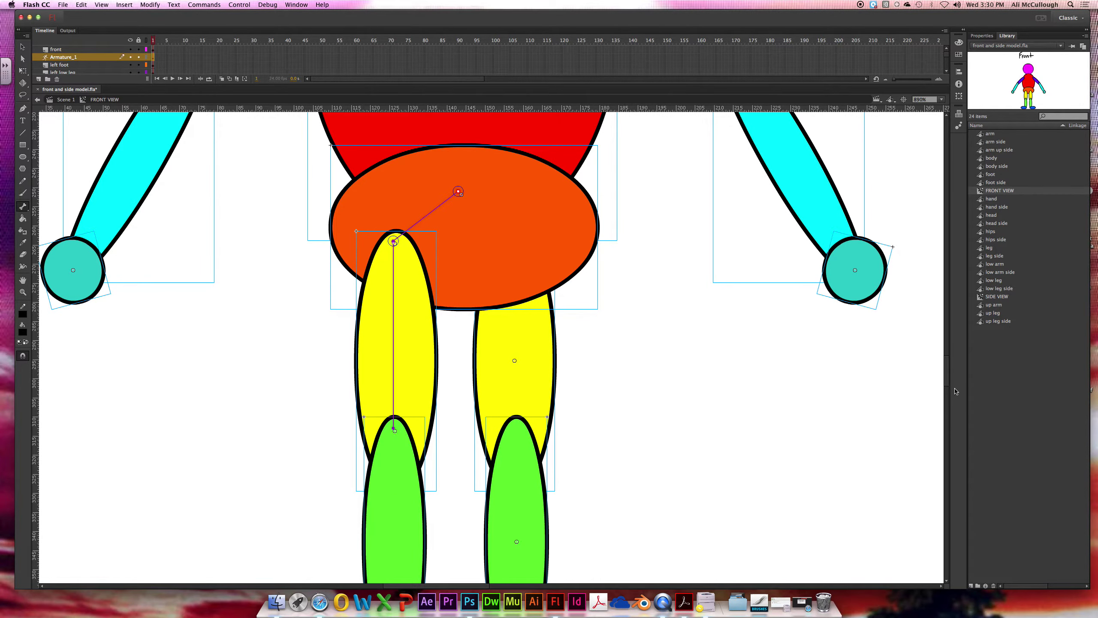
mouse_move(945, 377)
mouse_down()
mouse_move(946, 409)
mouse_move(946, 395)
mouse_up()
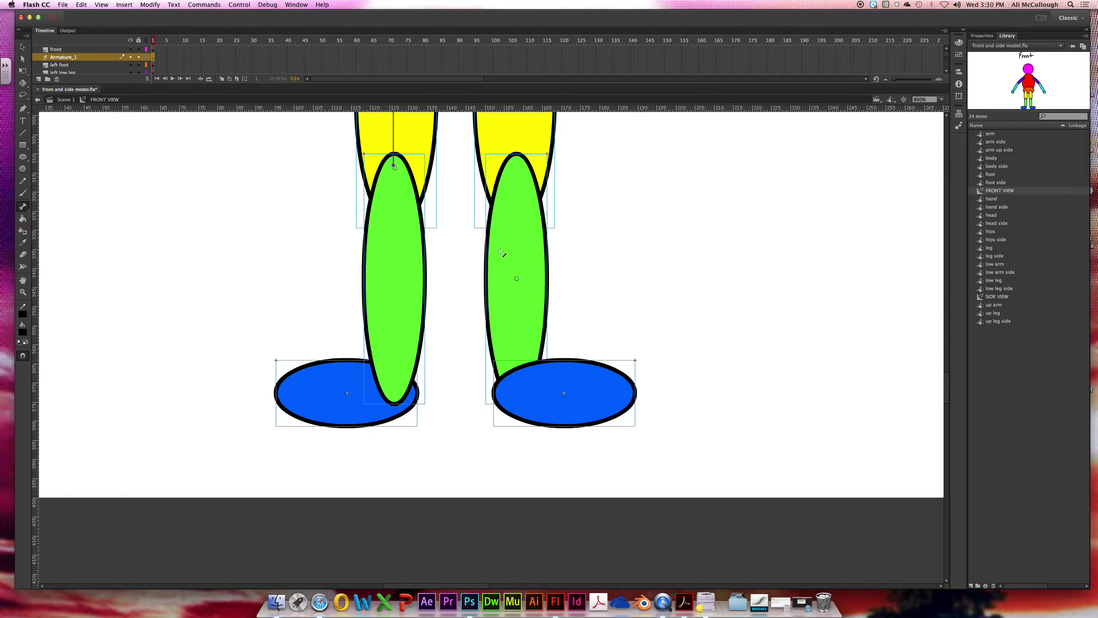
drag(393, 165, 396, 389)
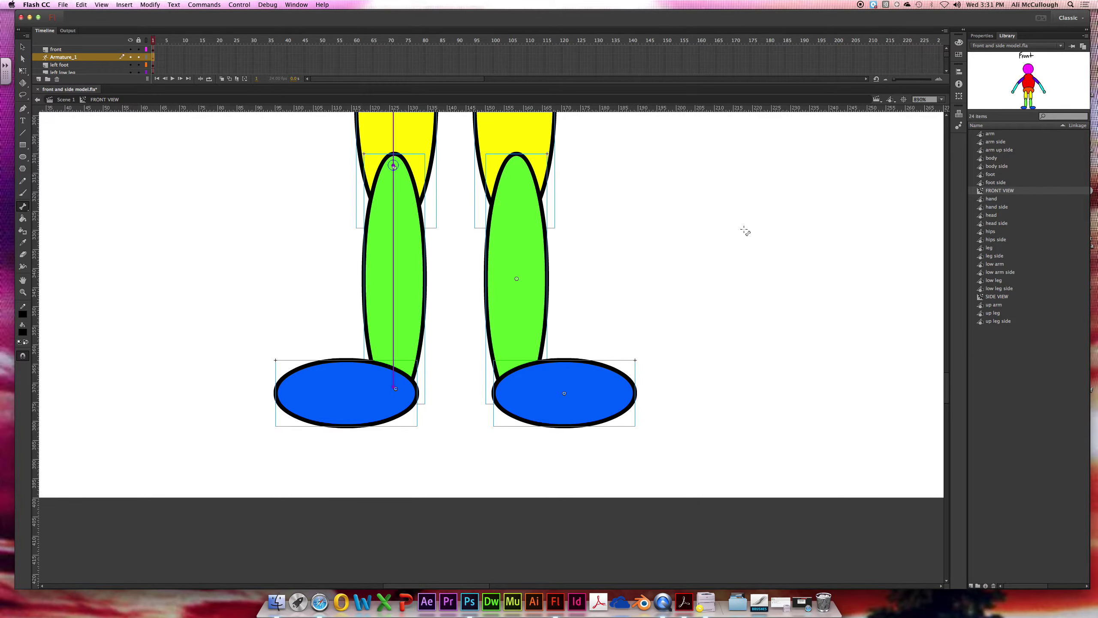
scroll(948, 341, up, 10)
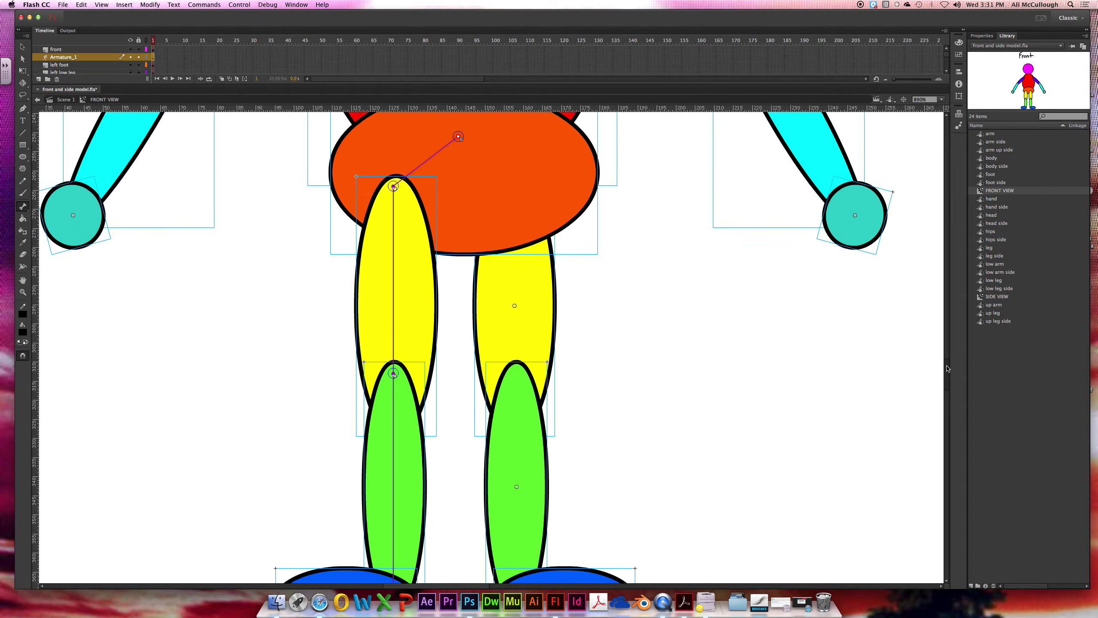
Finish the bone to the left foot, then undo a stray bone on the right upper leg.
drag(457, 138, 459, 141)
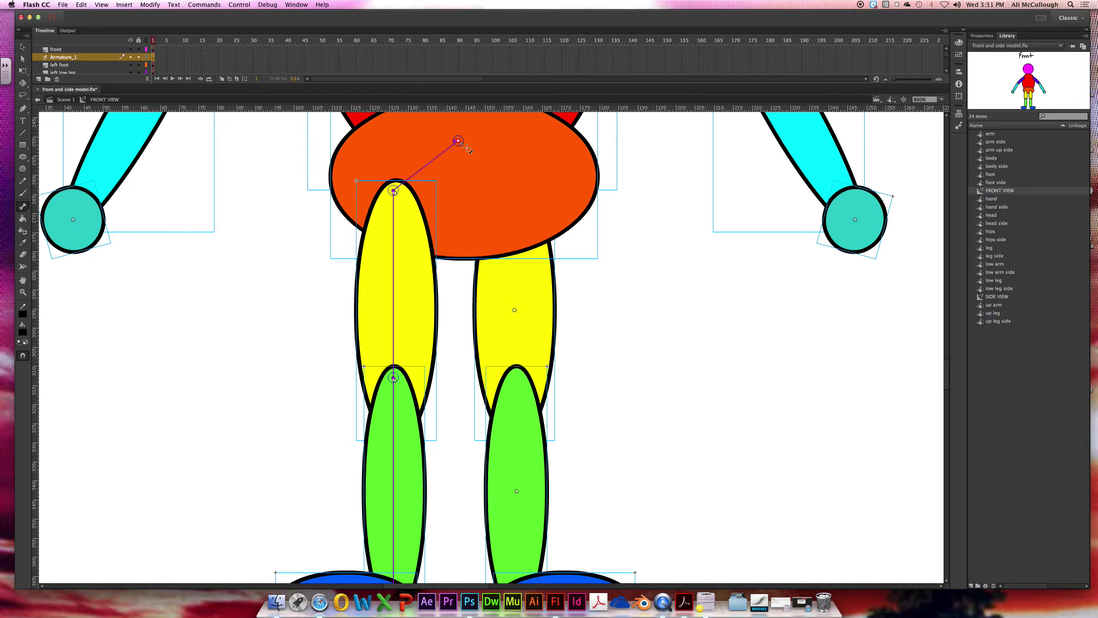
drag(458, 141, 518, 187)
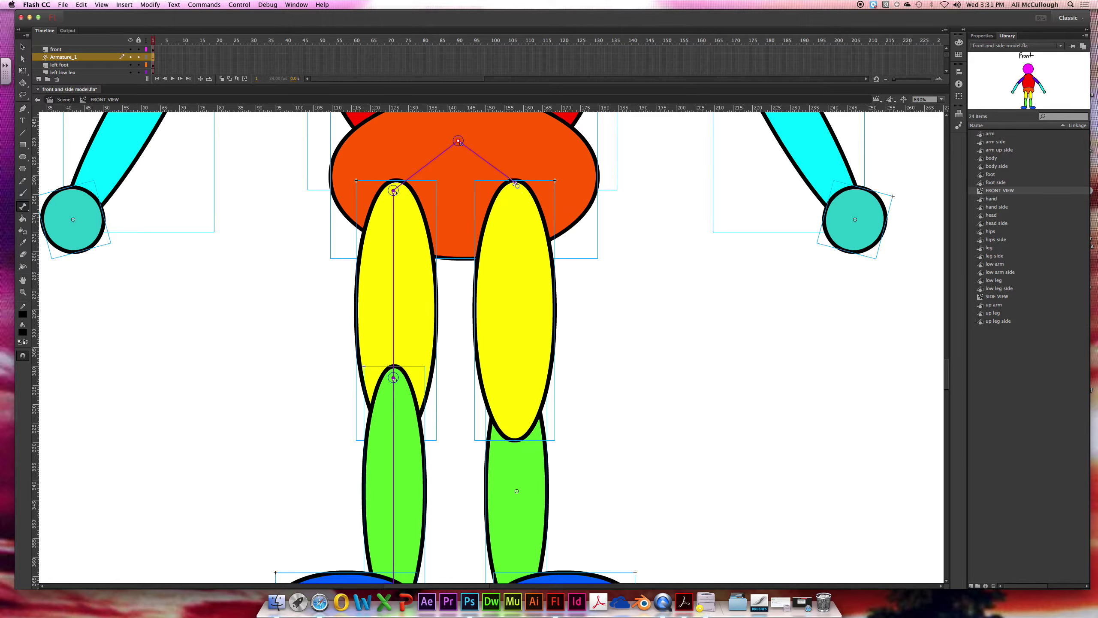
key(super+z)
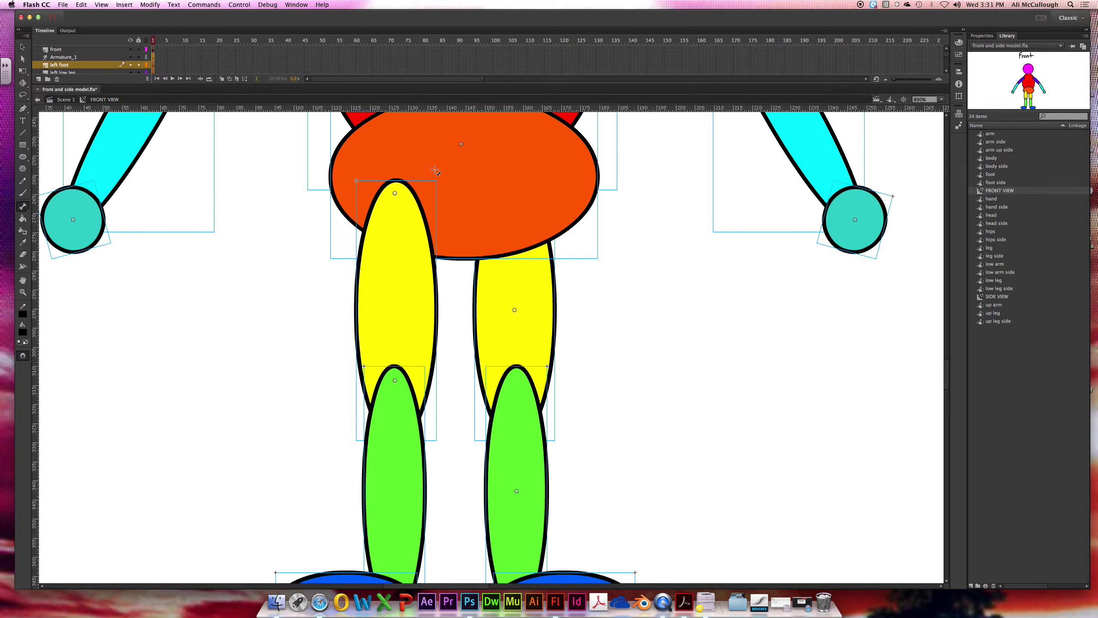
Select Armature_1 and draw bones from the hips down the right upper leg, lower leg and foot.
key(super+minus)
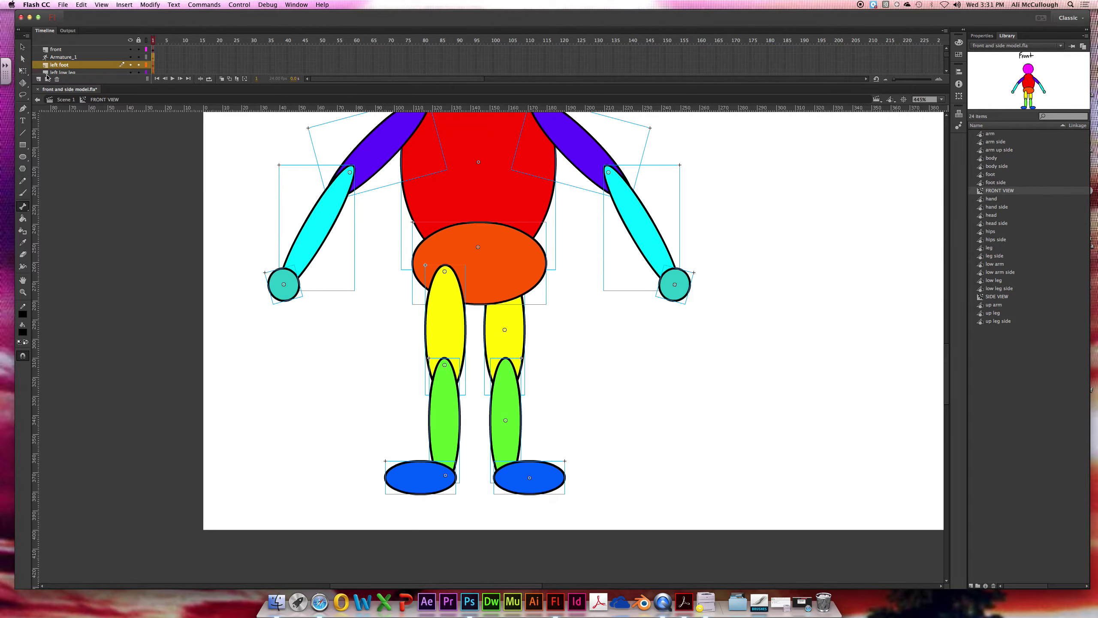
click(22, 46)
click(407, 265)
click(466, 259)
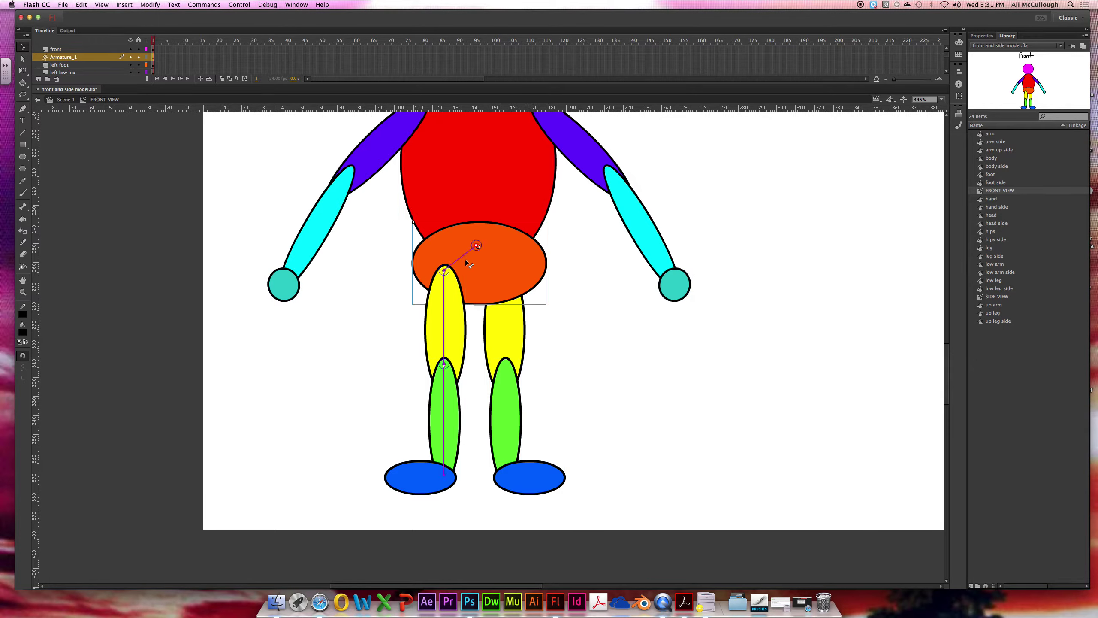
click(27, 208)
drag(476, 245, 505, 474)
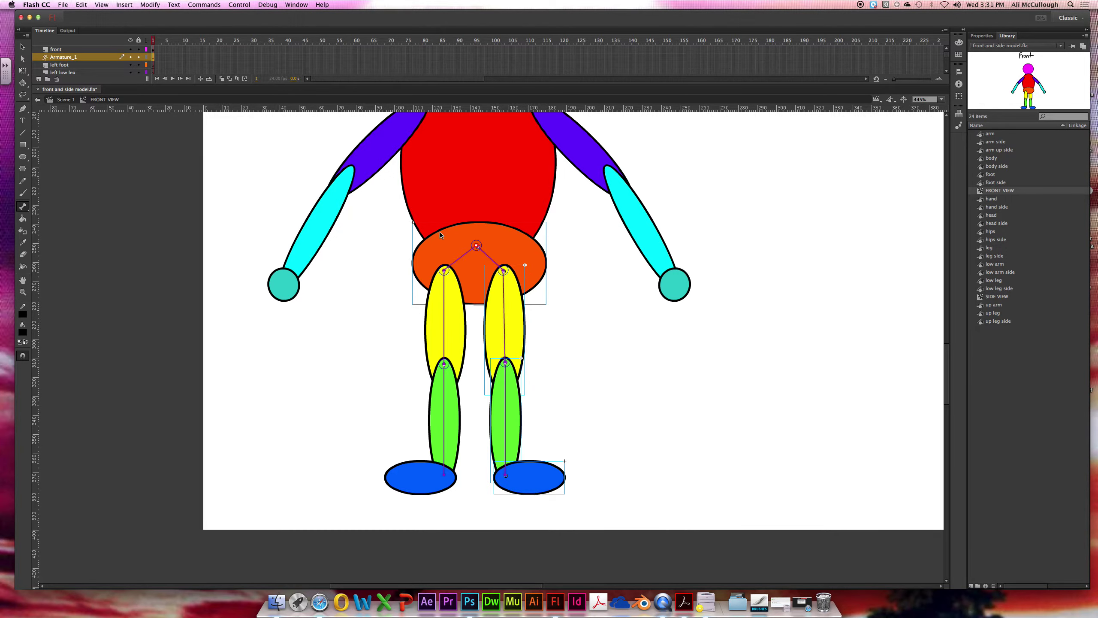
scroll(440, 235, up, 5)
scroll(440, 235, up, 3)
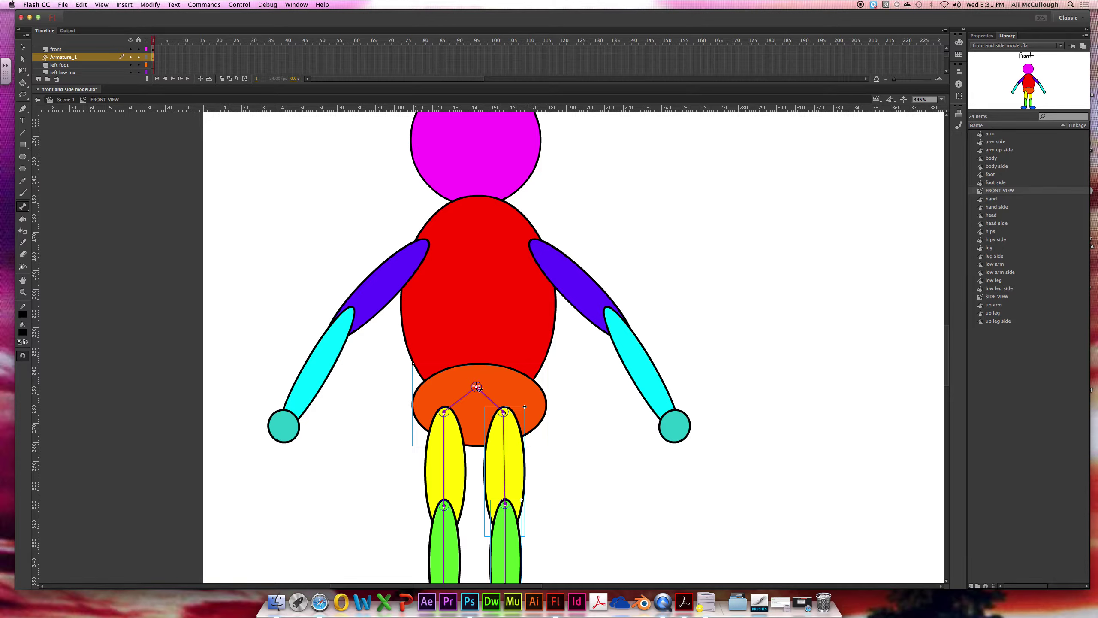
Add bones from the hips into the red body, across to the right shoulder, and down the right upper arm.
drag(476, 386, 476, 247)
drag(476, 247, 475, 196)
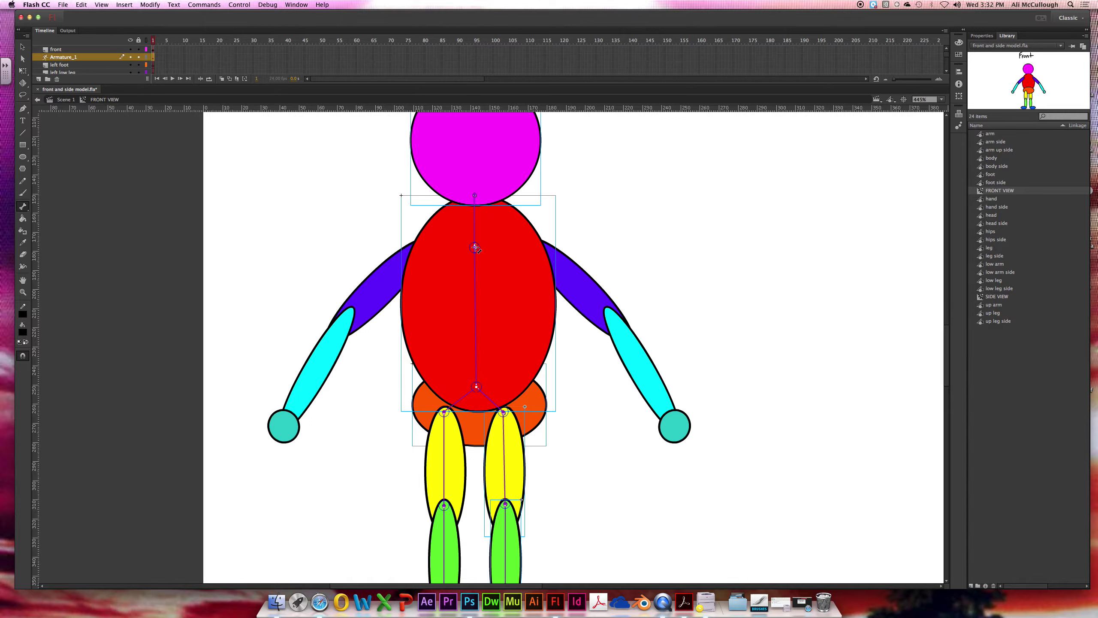
mouse_move(475, 247)
mouse_down()
mouse_move(527, 250)
mouse_move(476, 249)
mouse_up()
drag(475, 248, 535, 247)
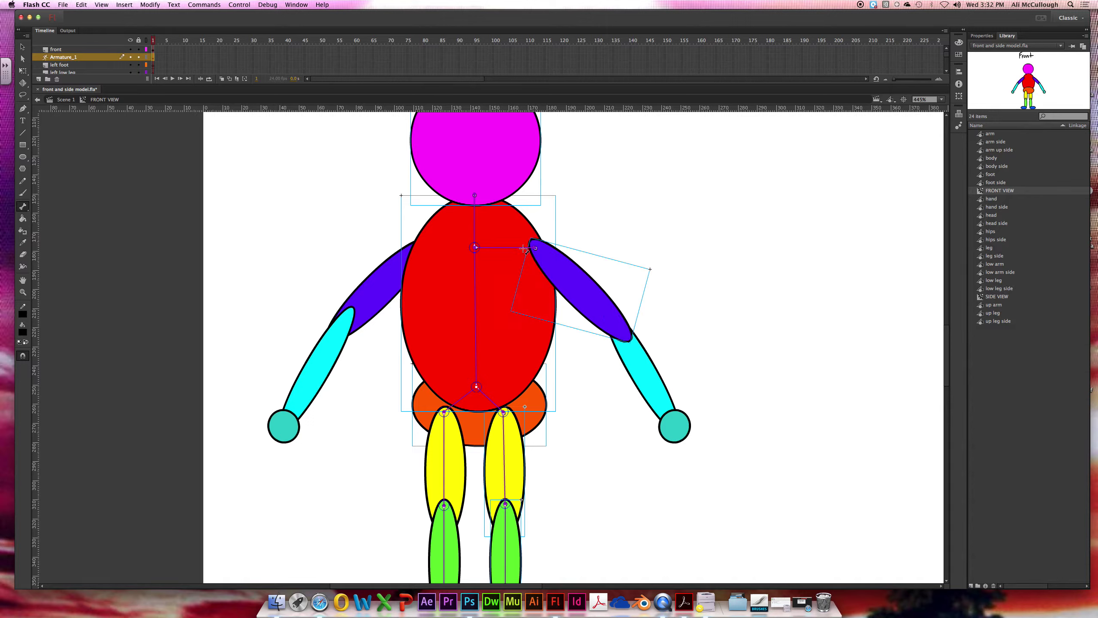
drag(535, 247, 621, 333)
Add a bone from the top of the cyan right lower arm down to the hand.
click(614, 319)
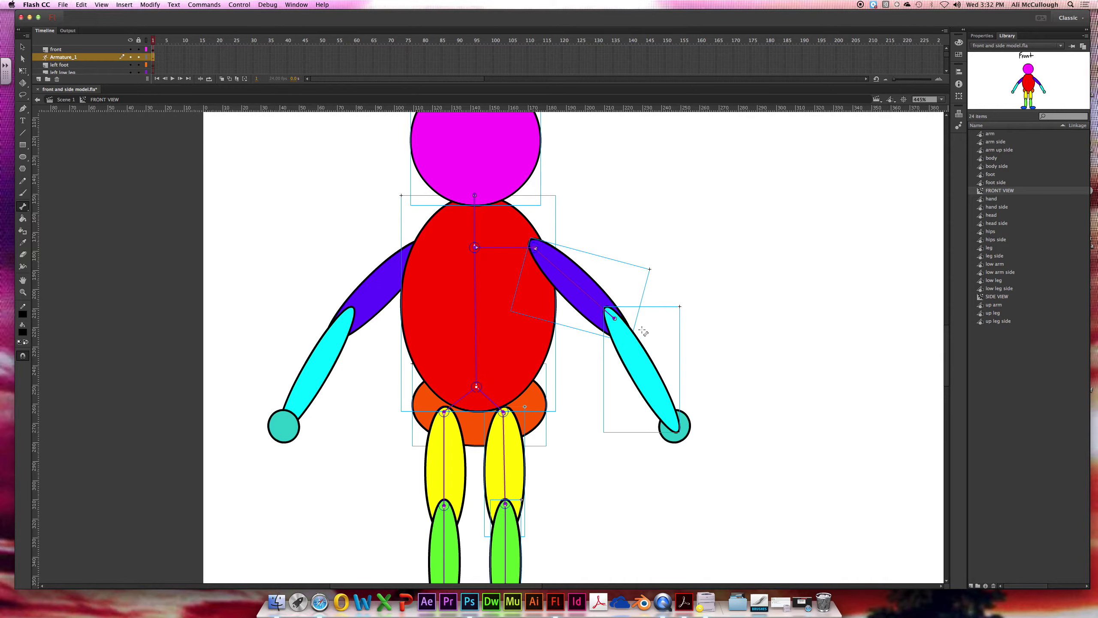
click(641, 332)
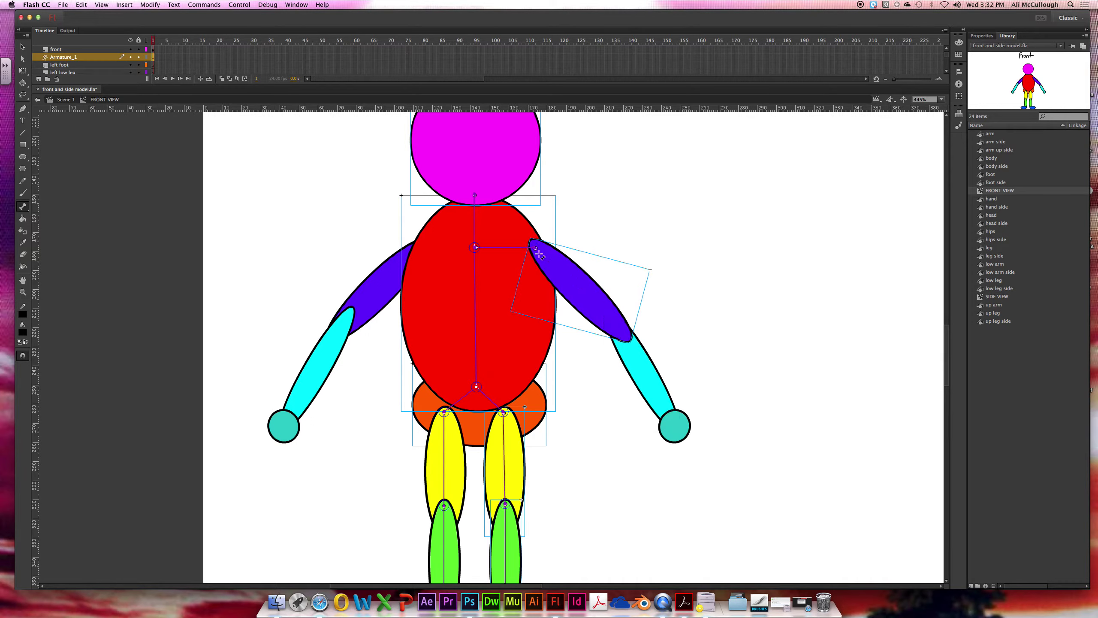
click(614, 320)
click(612, 318)
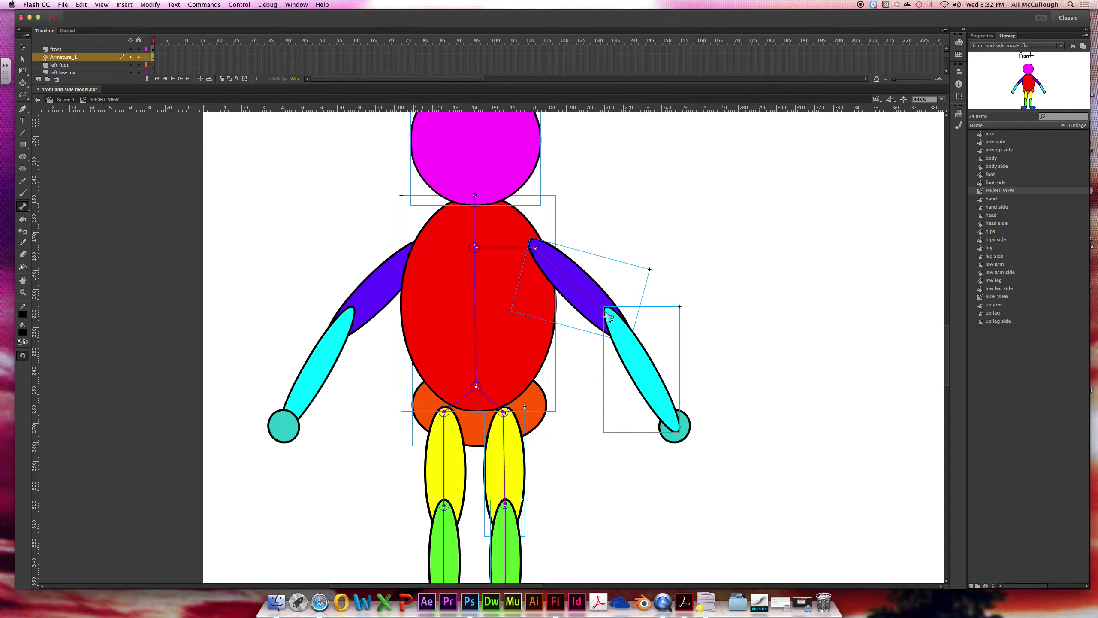
drag(610, 317, 675, 426)
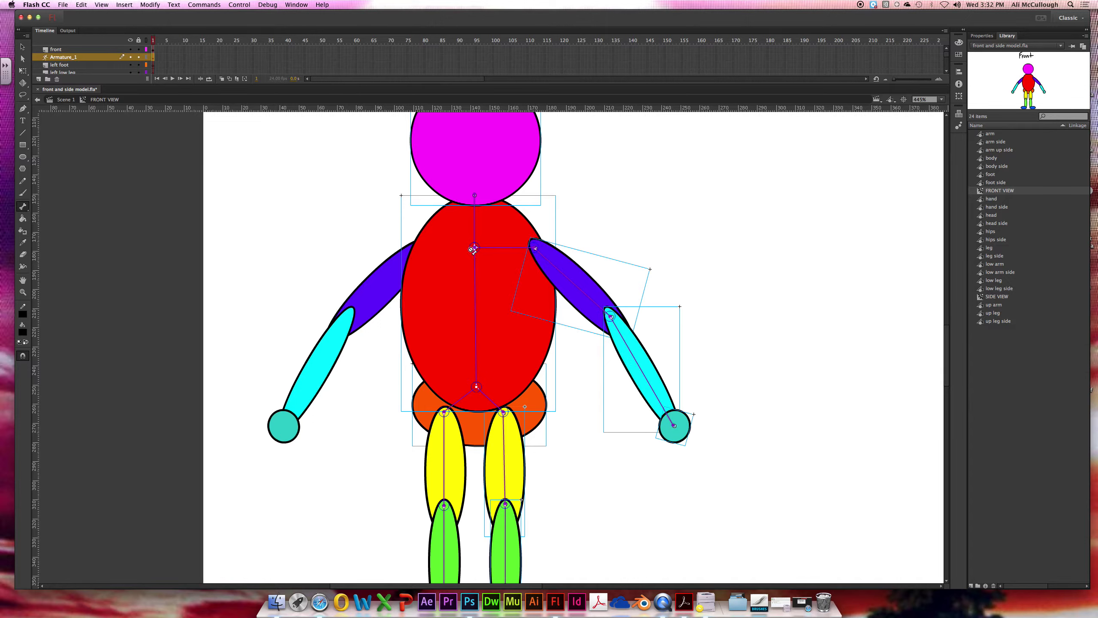
Draw bones from the chest to the left shoulder and down the left upper arm to the elbow.
drag(474, 248, 348, 326)
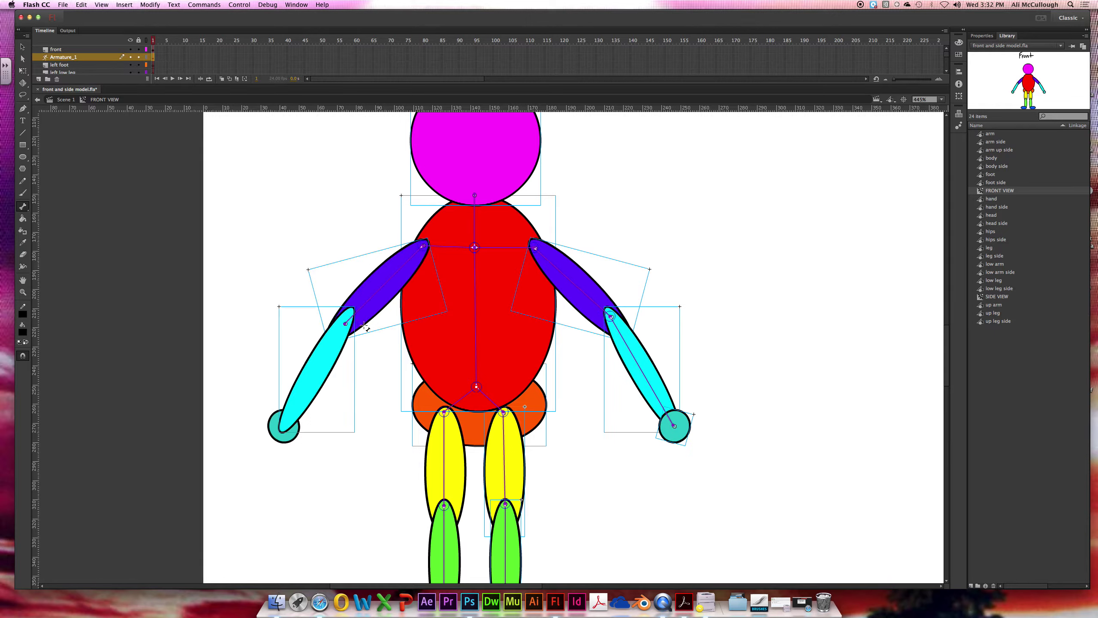
drag(411, 260, 284, 425)
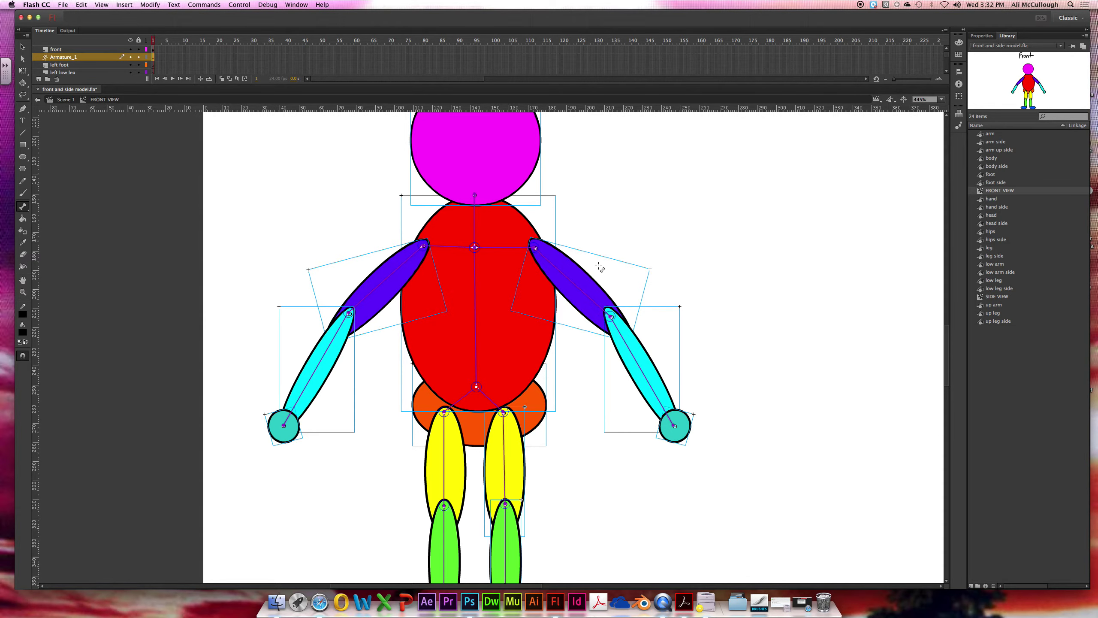
key(super+minus)
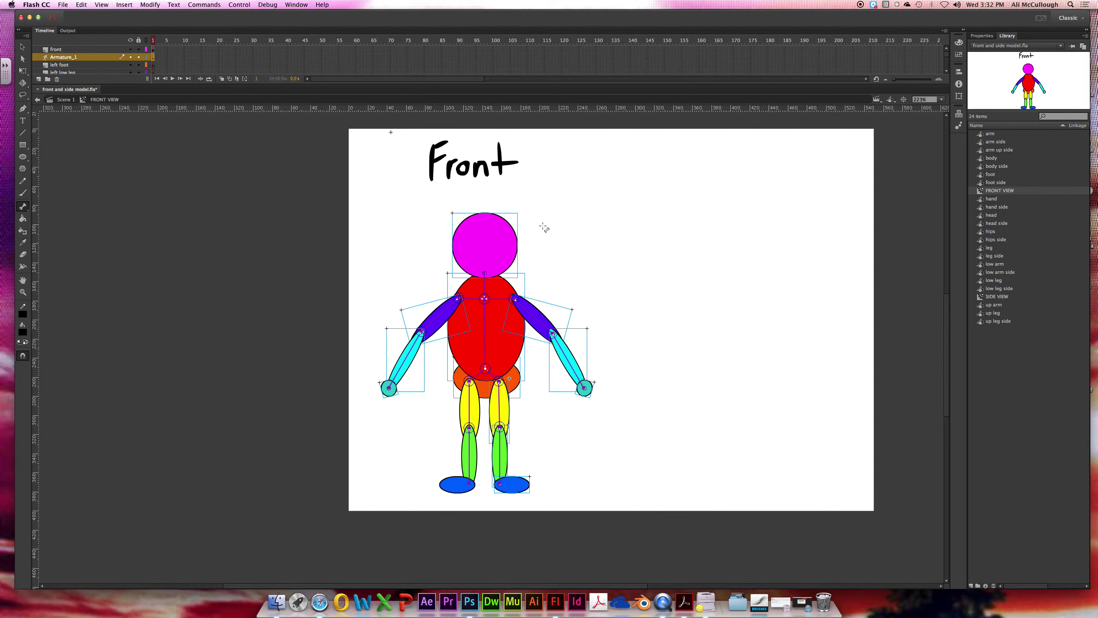
Enlarge the timeline and check each body-part layer to confirm it is empty.
drag(102, 84, 100, 212)
click(101, 70)
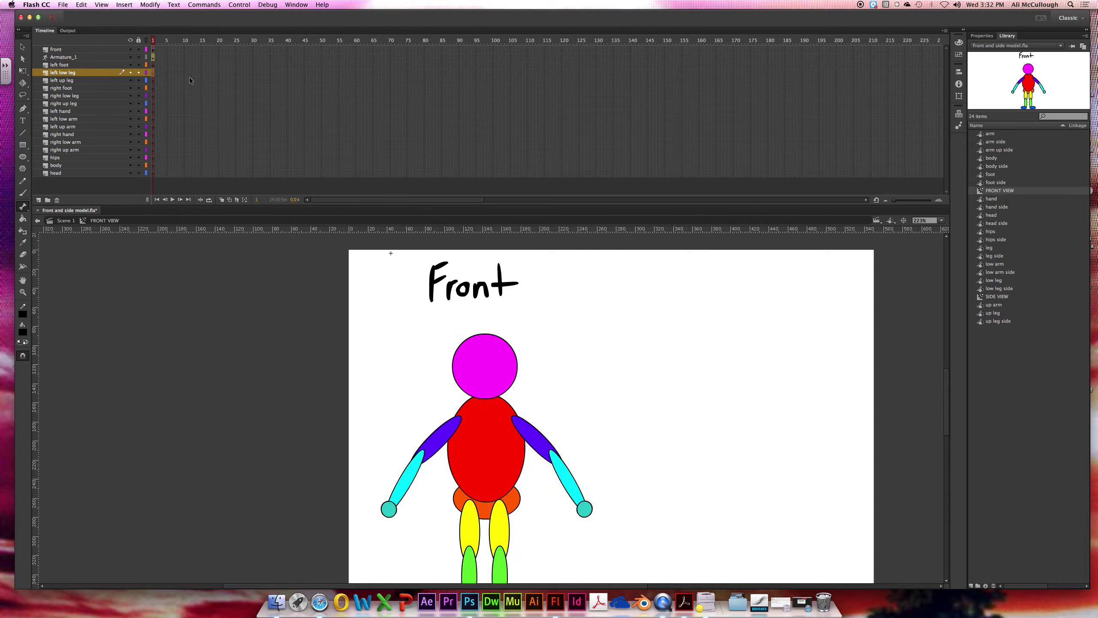
click(190, 80)
drag(893, 203, 910, 203)
click(98, 64)
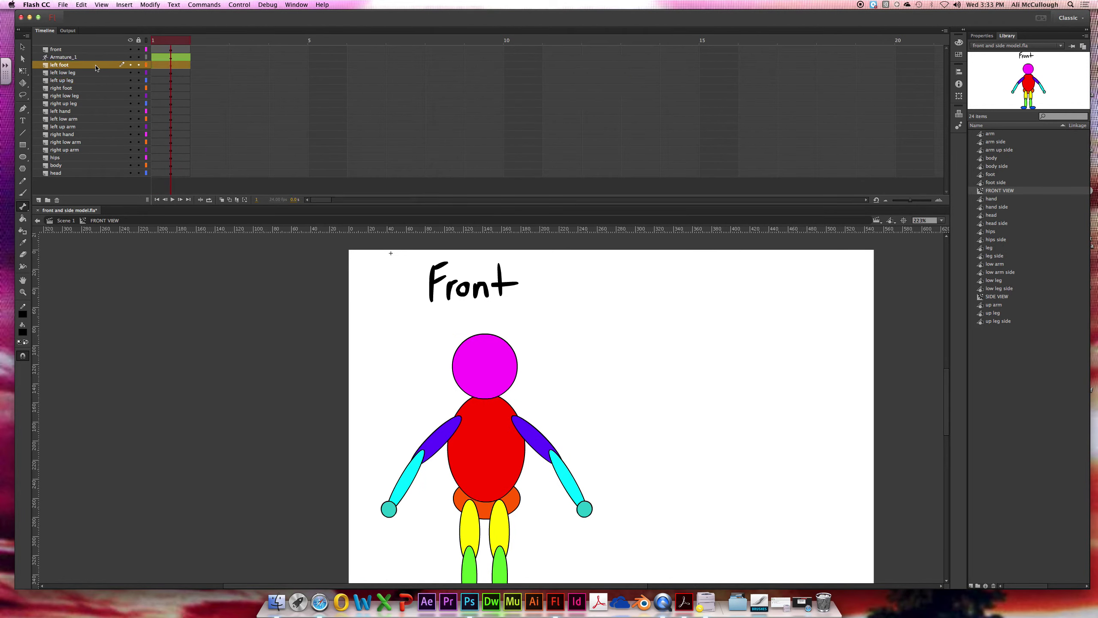
click(73, 95)
click(68, 128)
click(69, 157)
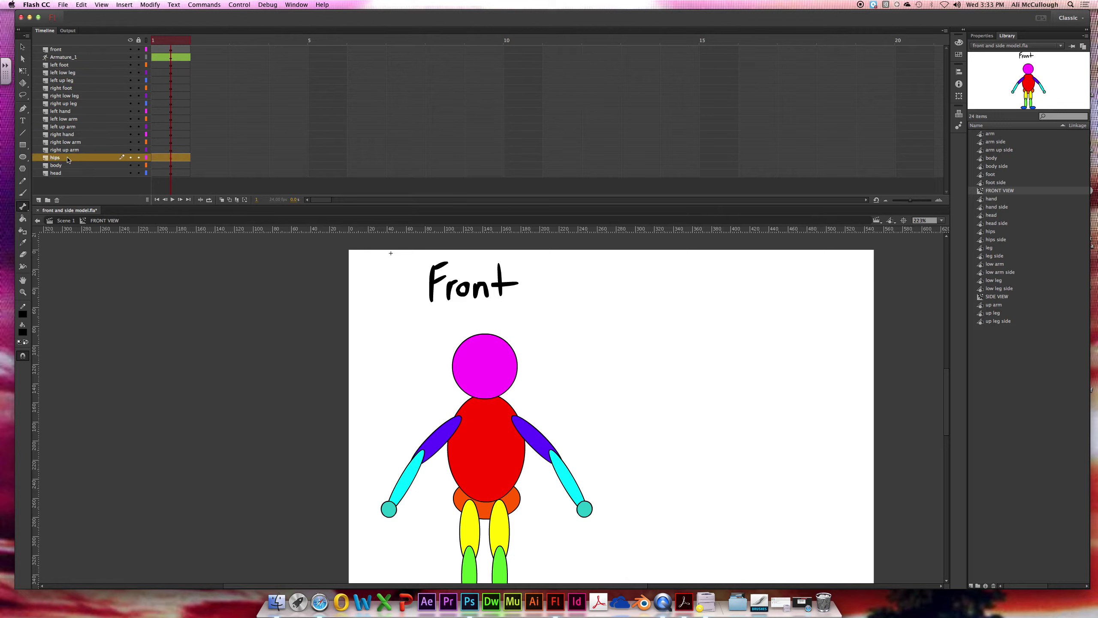
click(175, 89)
click(177, 66)
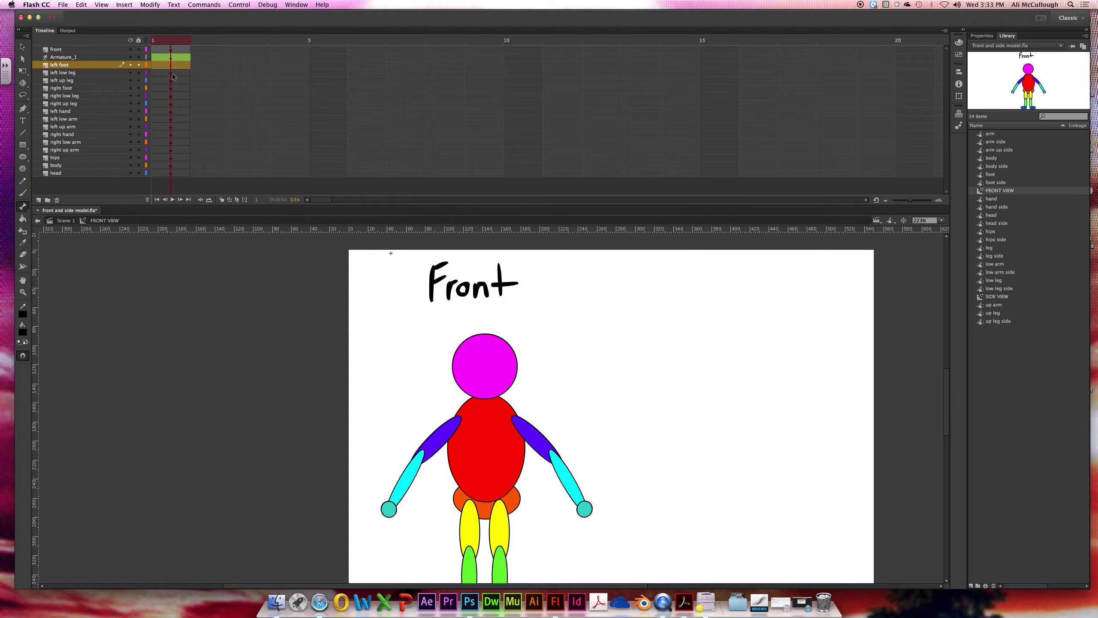
click(172, 74)
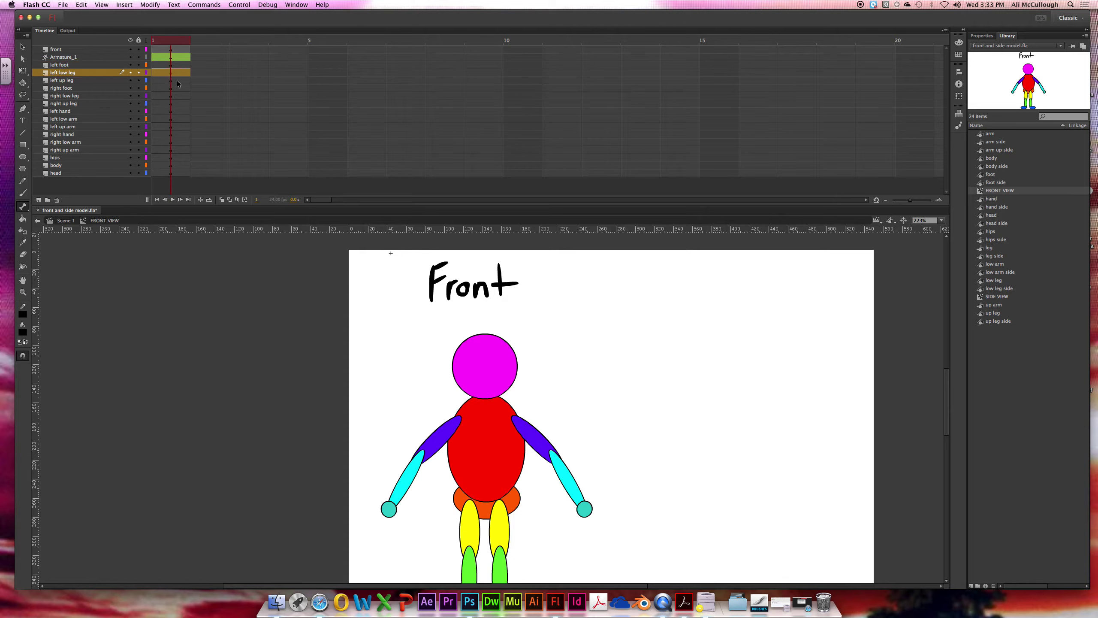
click(173, 57)
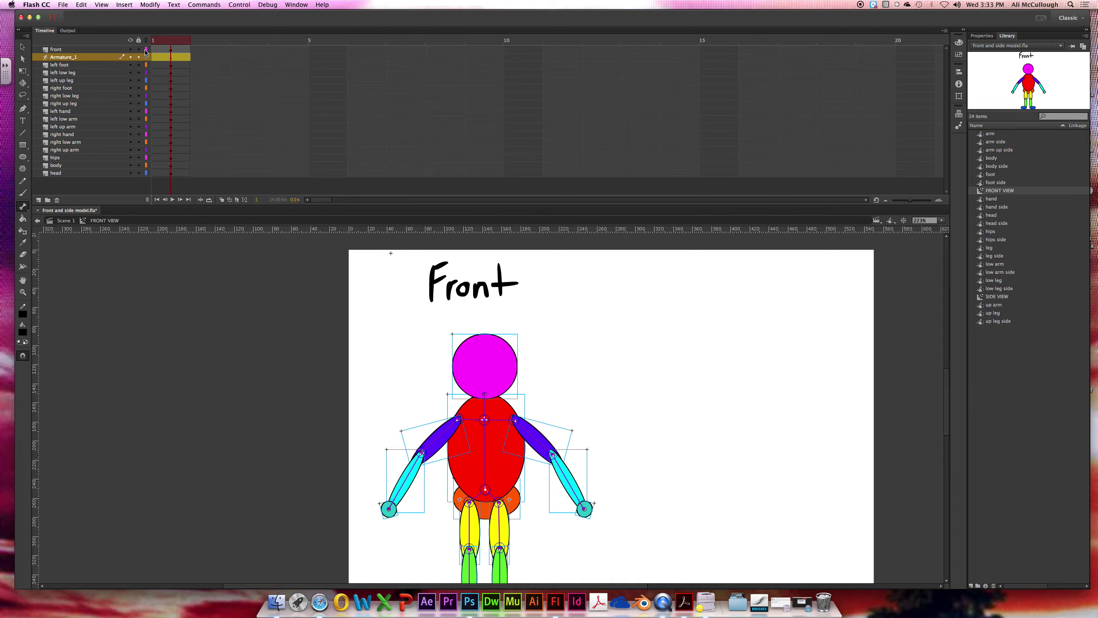
Delete the fifteen layers from left foot to head, then verify front and Armature_1 by toggling their visibility.
click(79, 64)
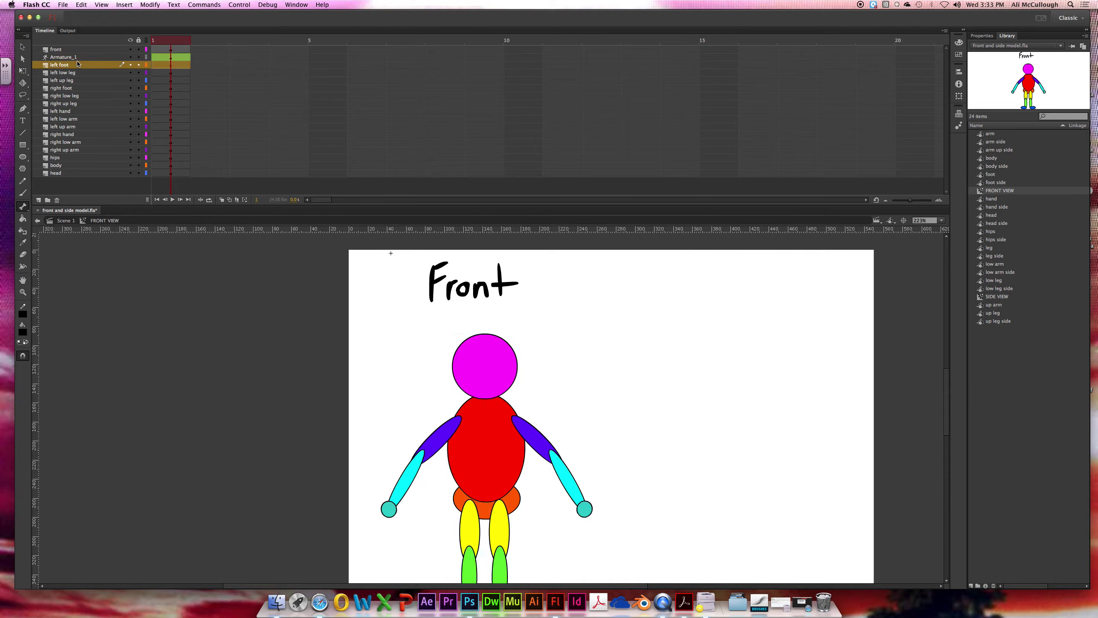
shift+click(80, 173)
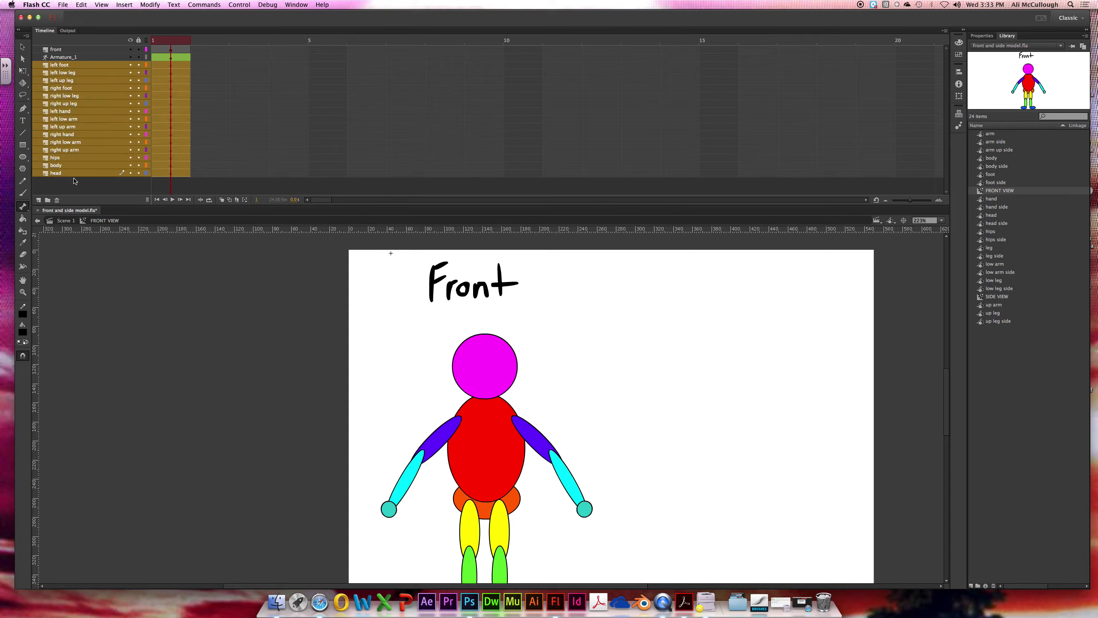
click(57, 200)
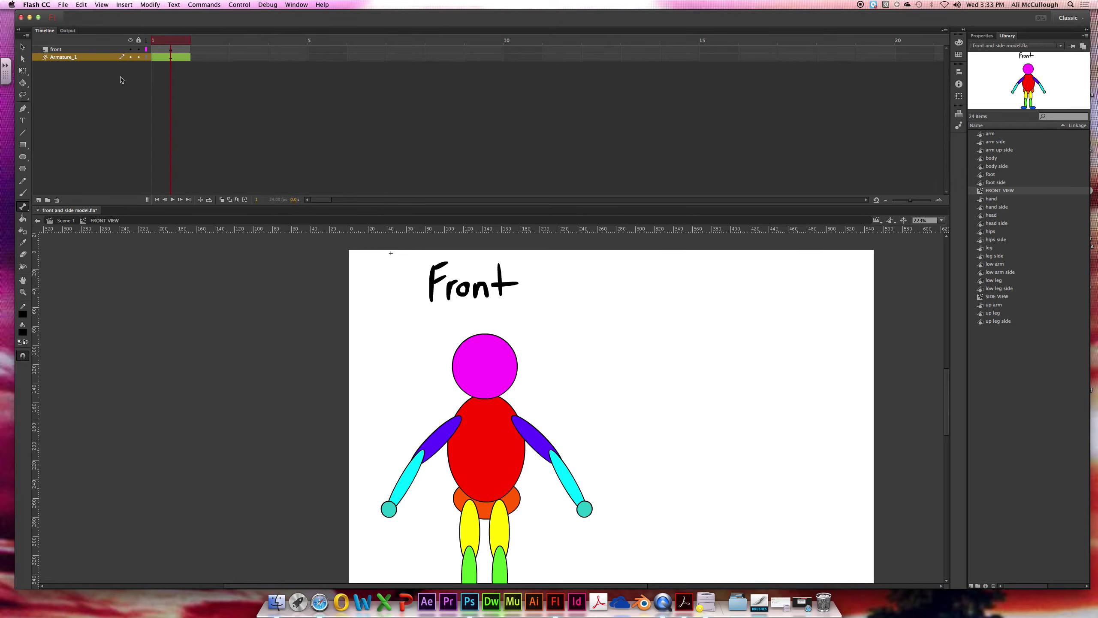
click(130, 49)
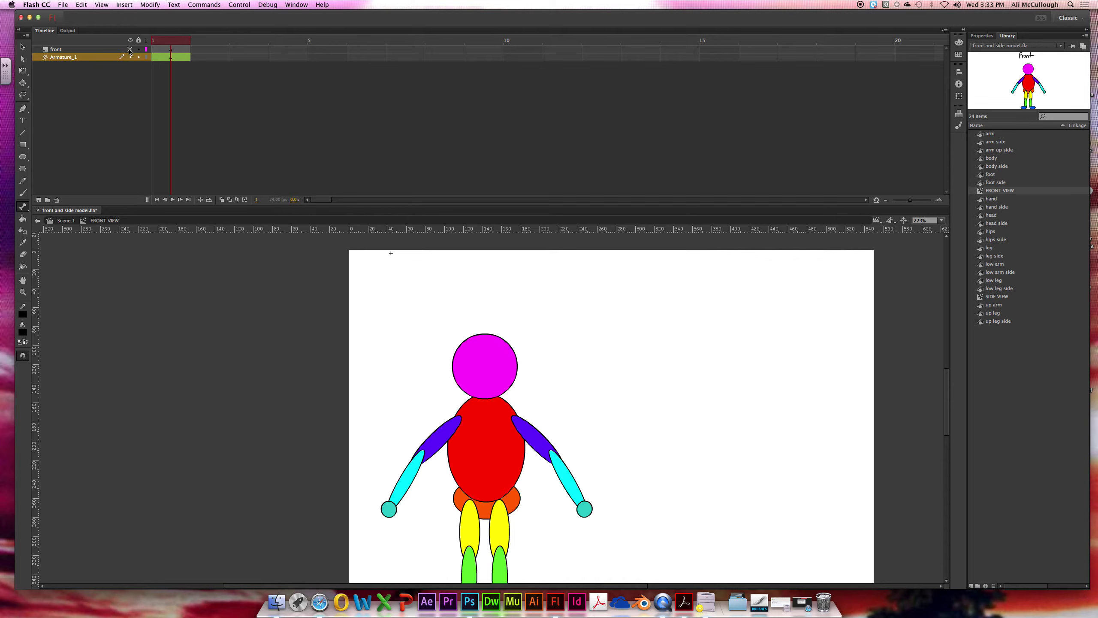
click(129, 50)
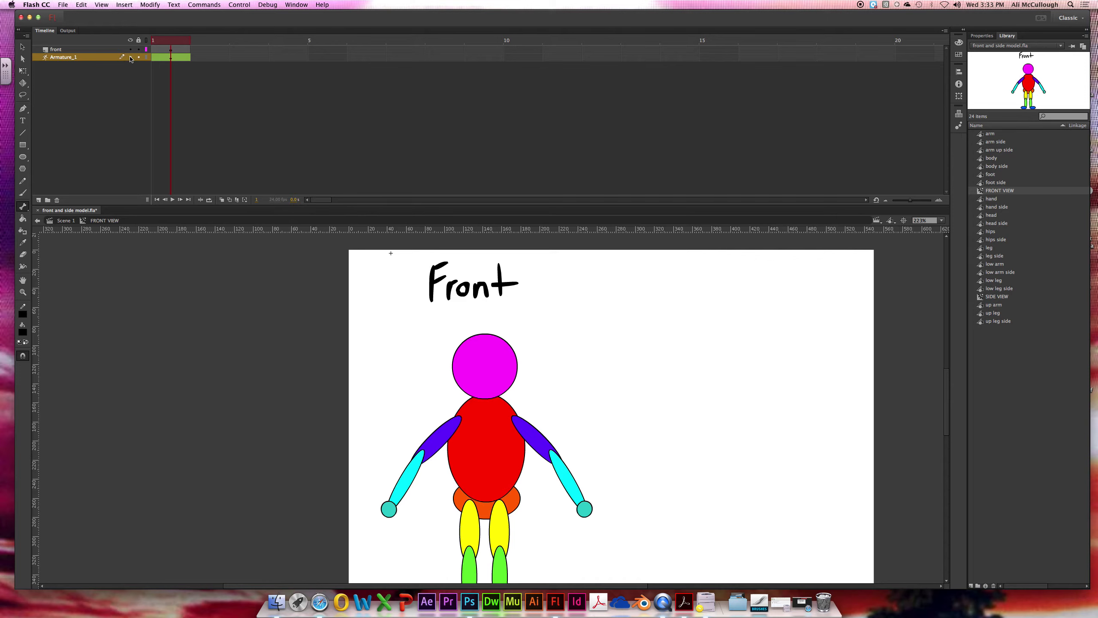
click(131, 57)
click(130, 57)
drag(949, 381, 950, 390)
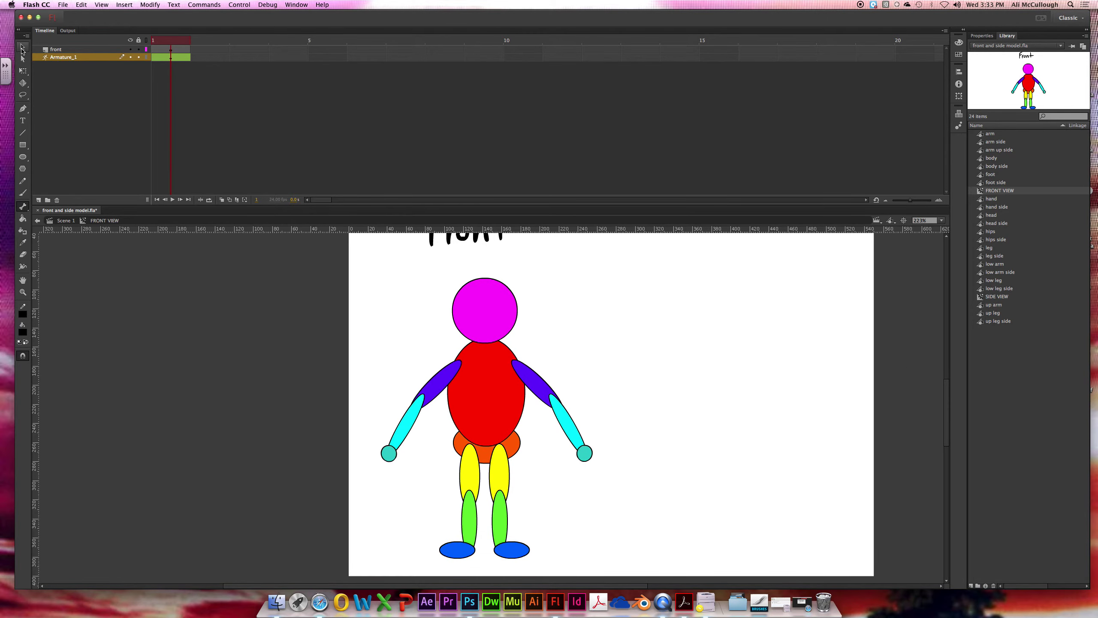
click(22, 46)
click(481, 307)
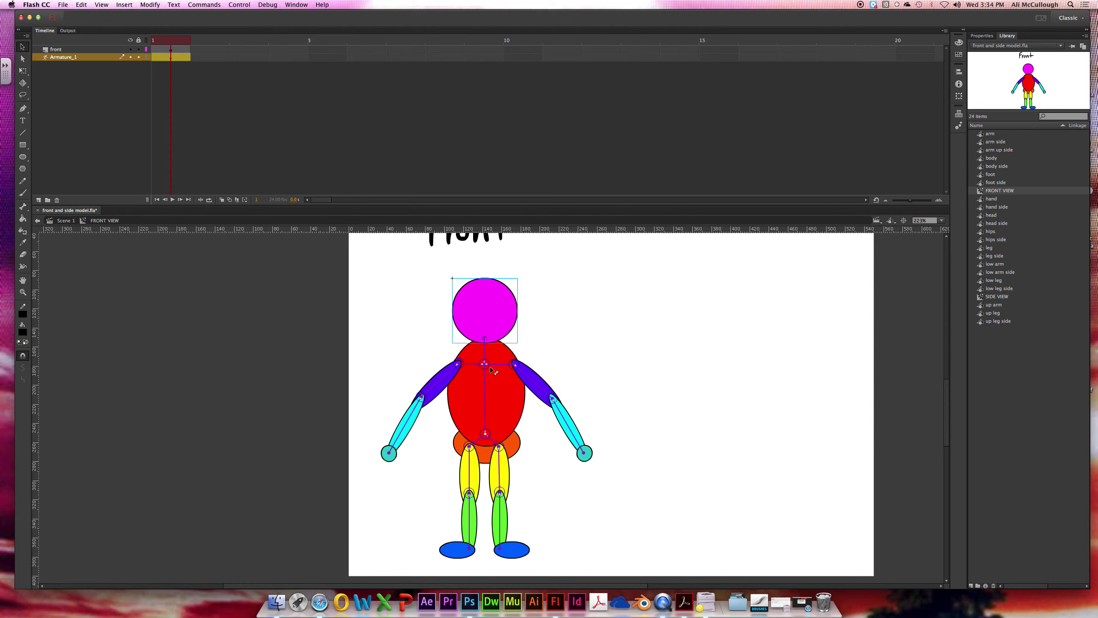
click(537, 327)
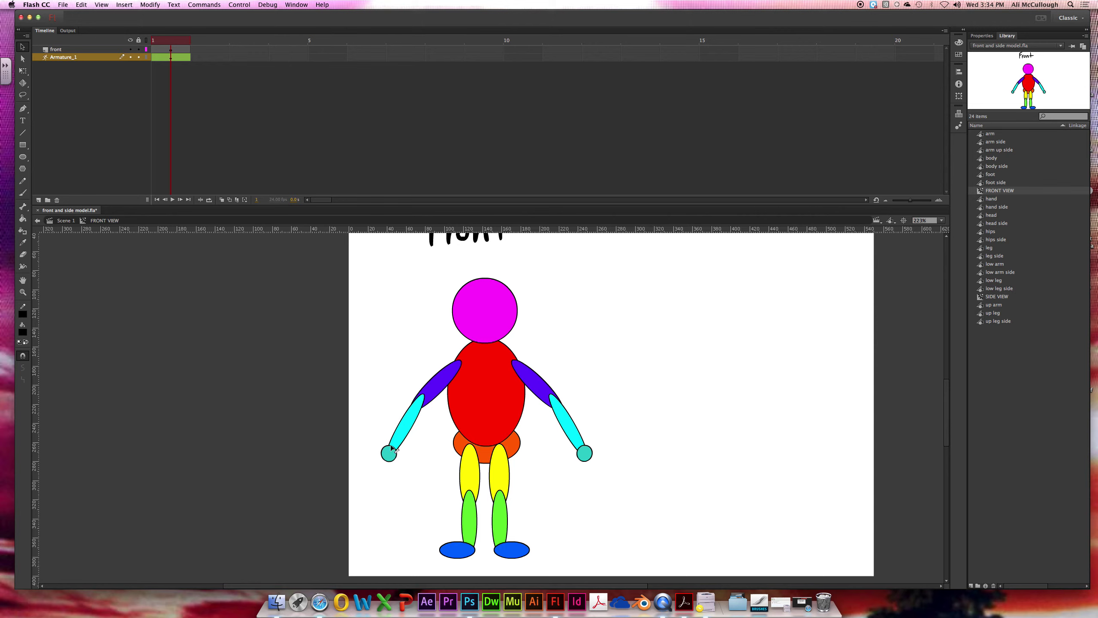
click(469, 510)
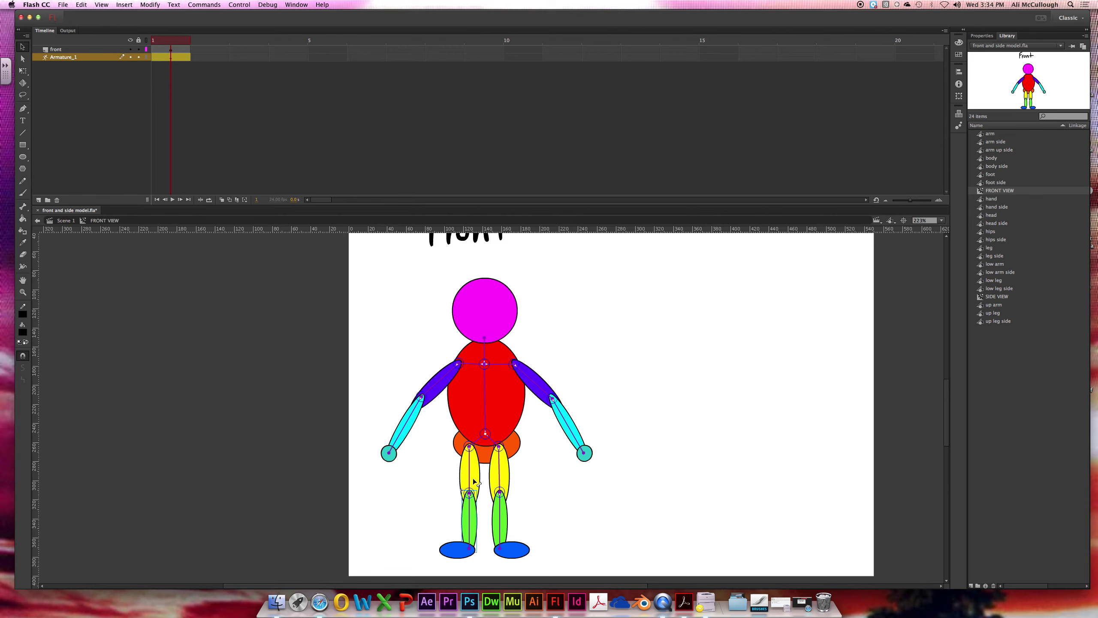
click(273, 292)
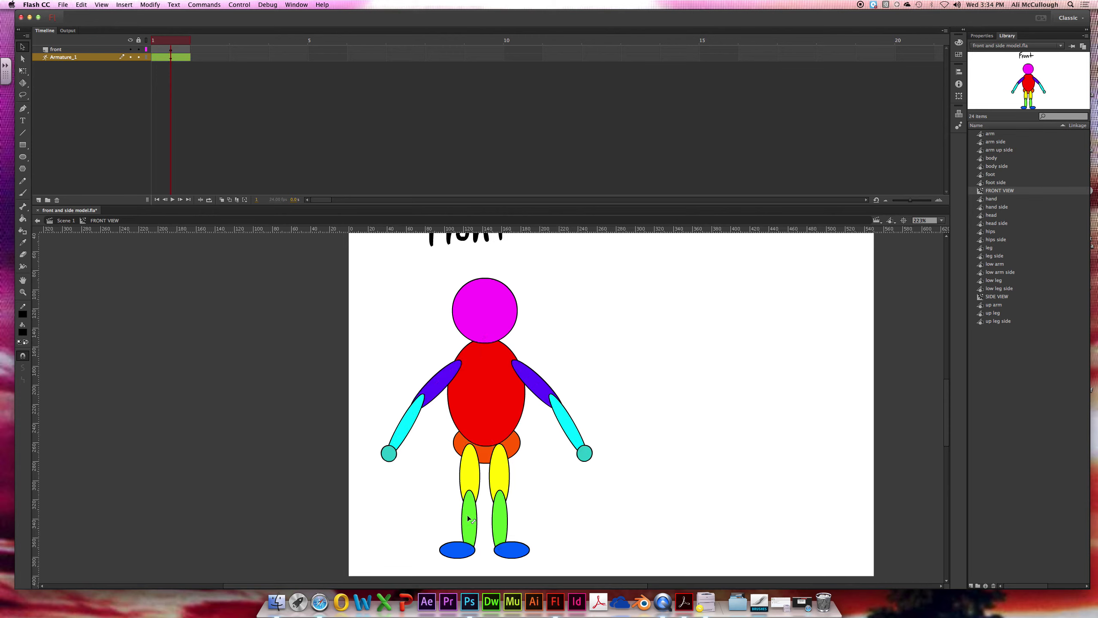
click(471, 496)
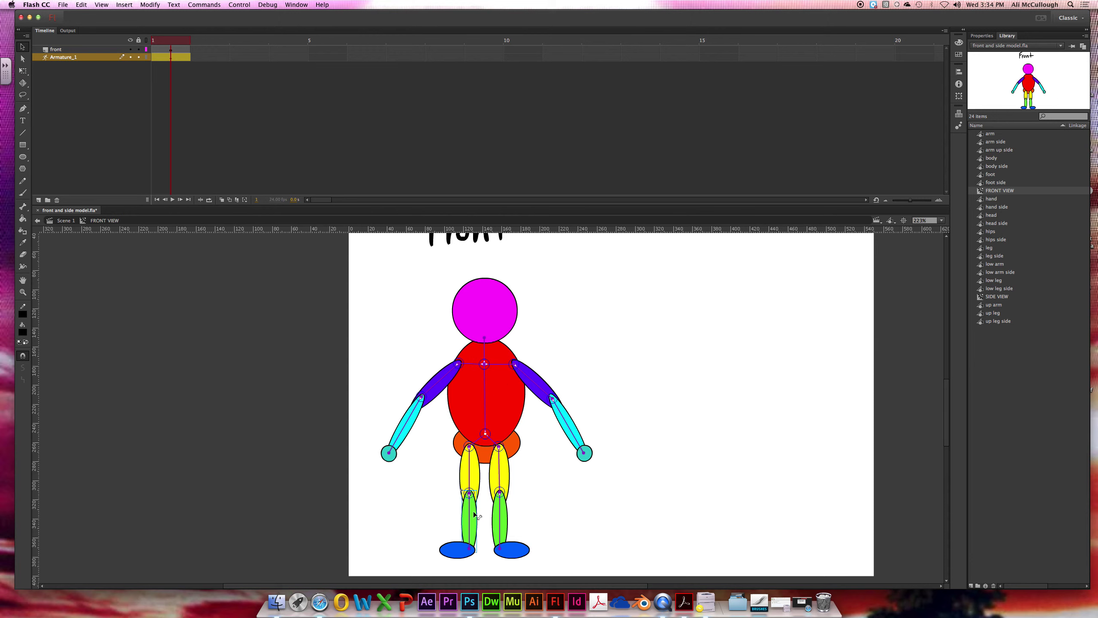
right_click(473, 512)
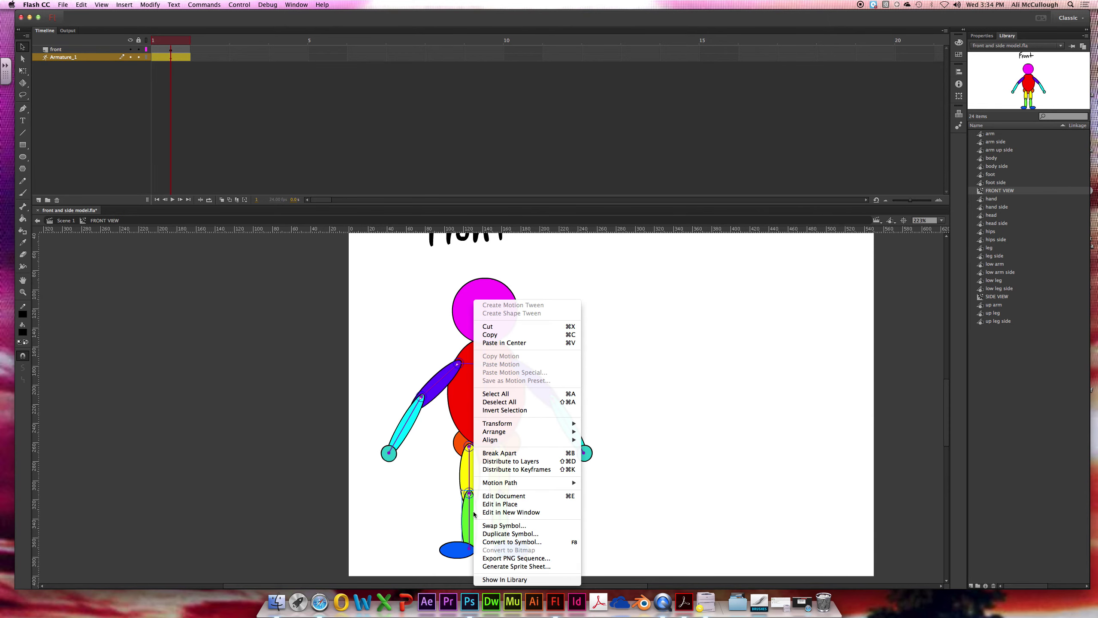
Send the left lower leg backward and the right lower leg to the back, behind the yellow upper legs.
mouse_move(510, 435)
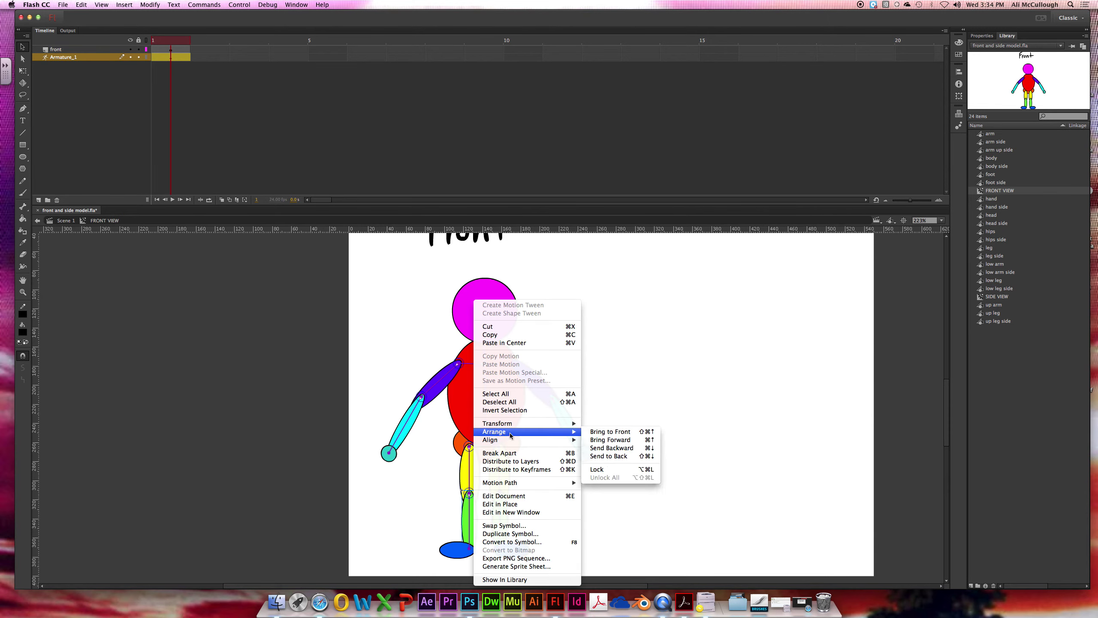
click(609, 448)
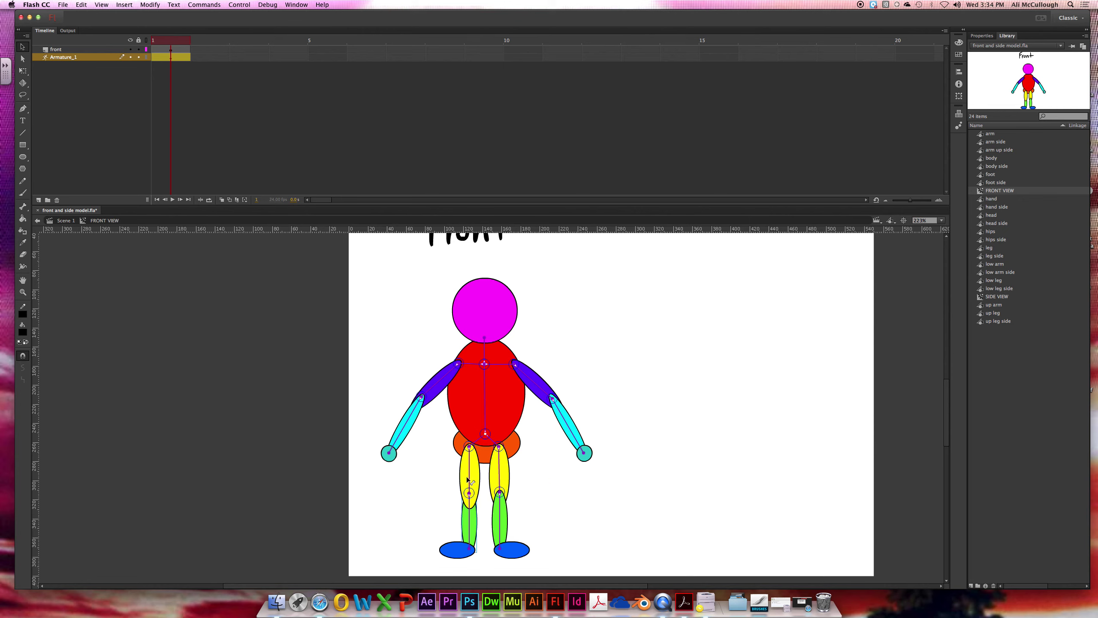
click(500, 515)
right_click(504, 515)
mouse_move(544, 444)
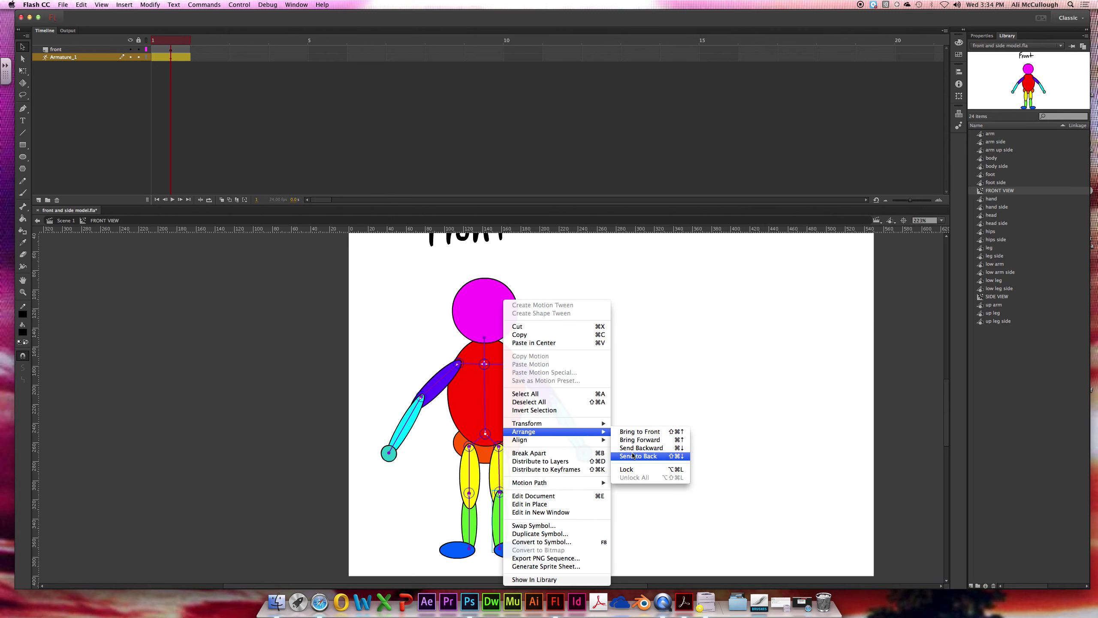
click(633, 455)
click(567, 525)
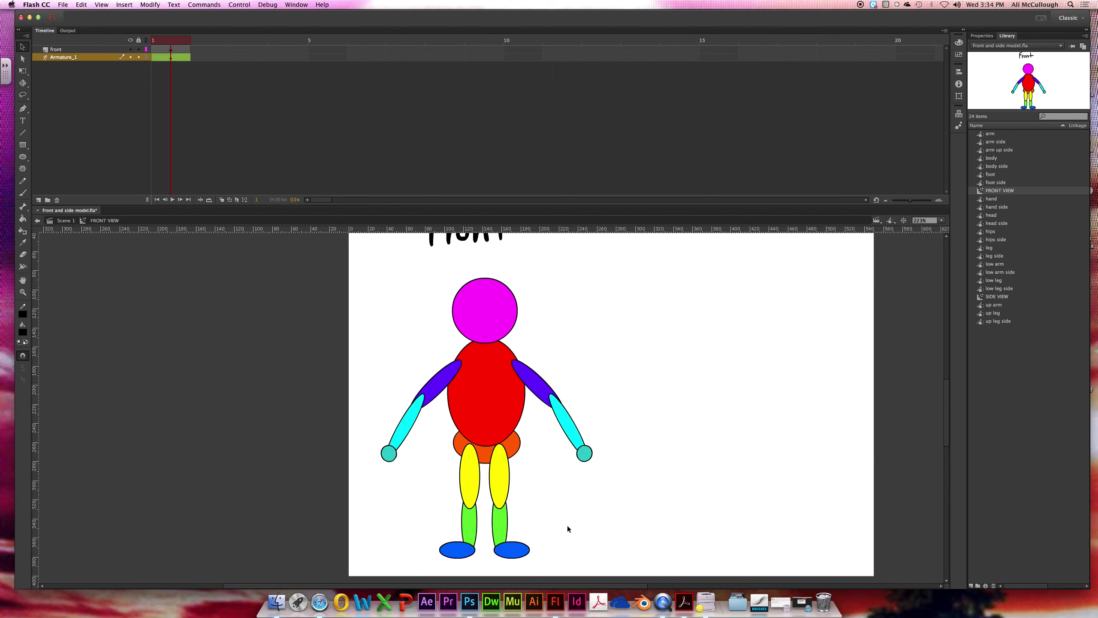
click(516, 442)
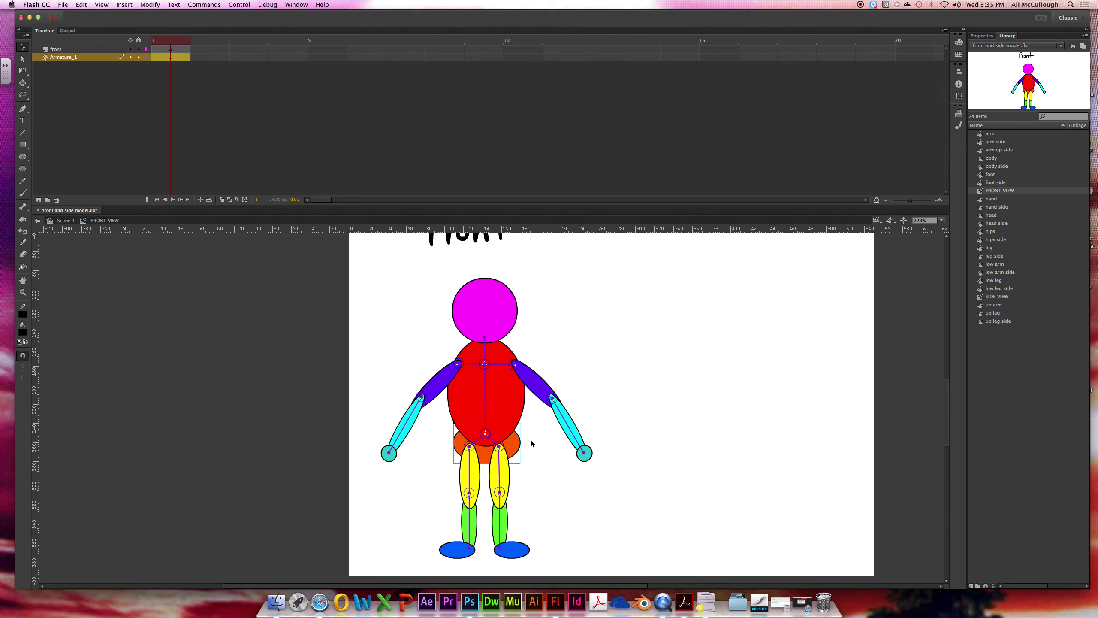
Bring the orange hips to the front over the upper legs, then shrink the timeline for more stage room.
right_click(509, 443)
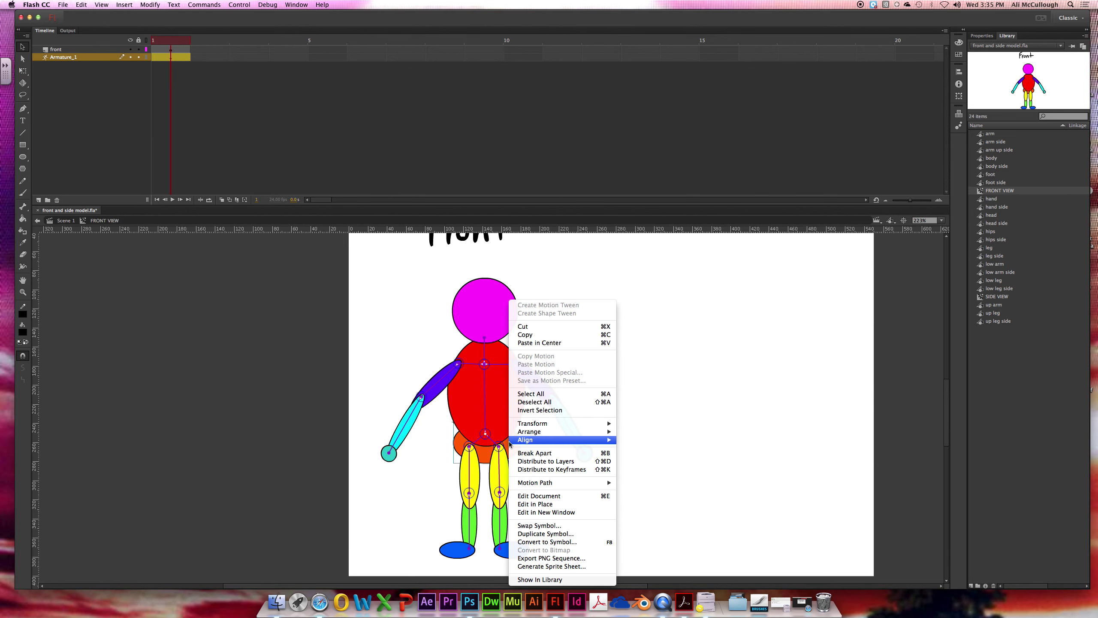
mouse_move(600, 431)
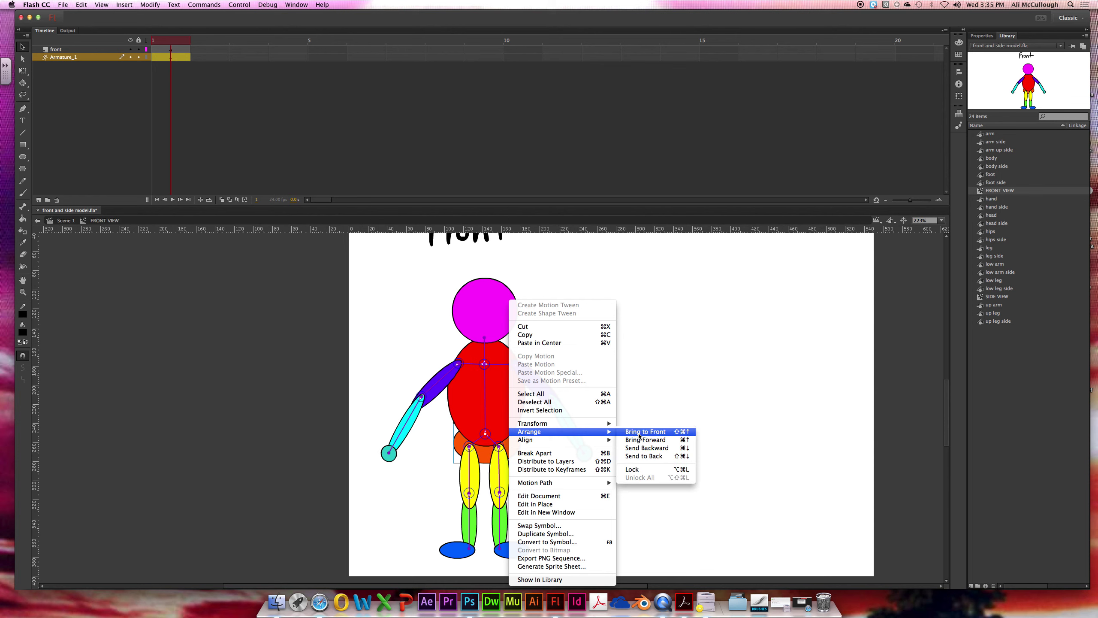
click(636, 432)
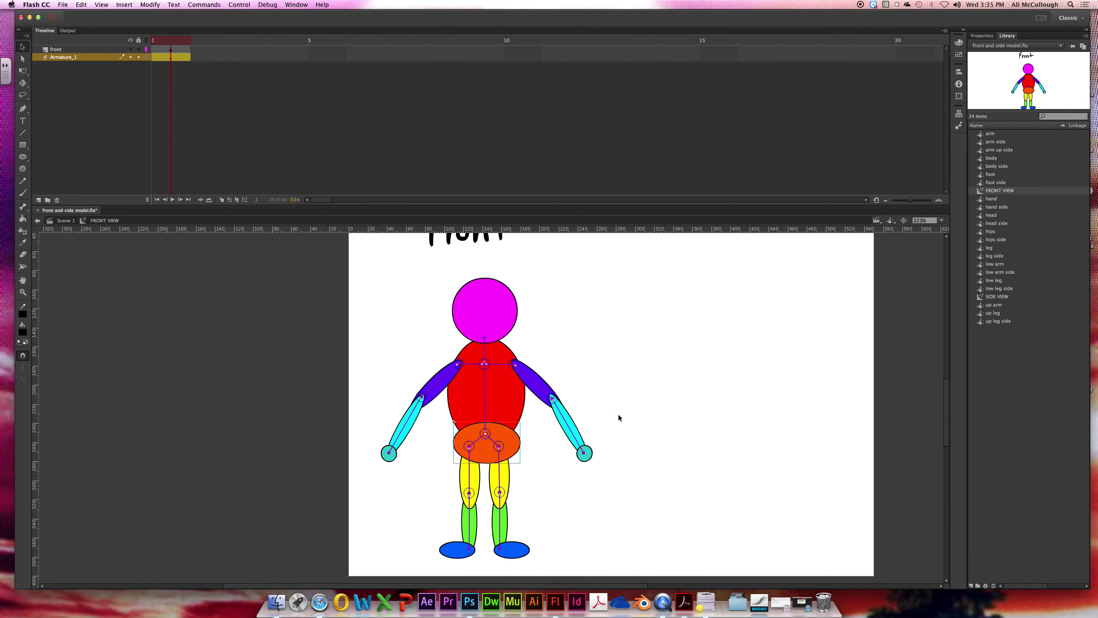
click(621, 414)
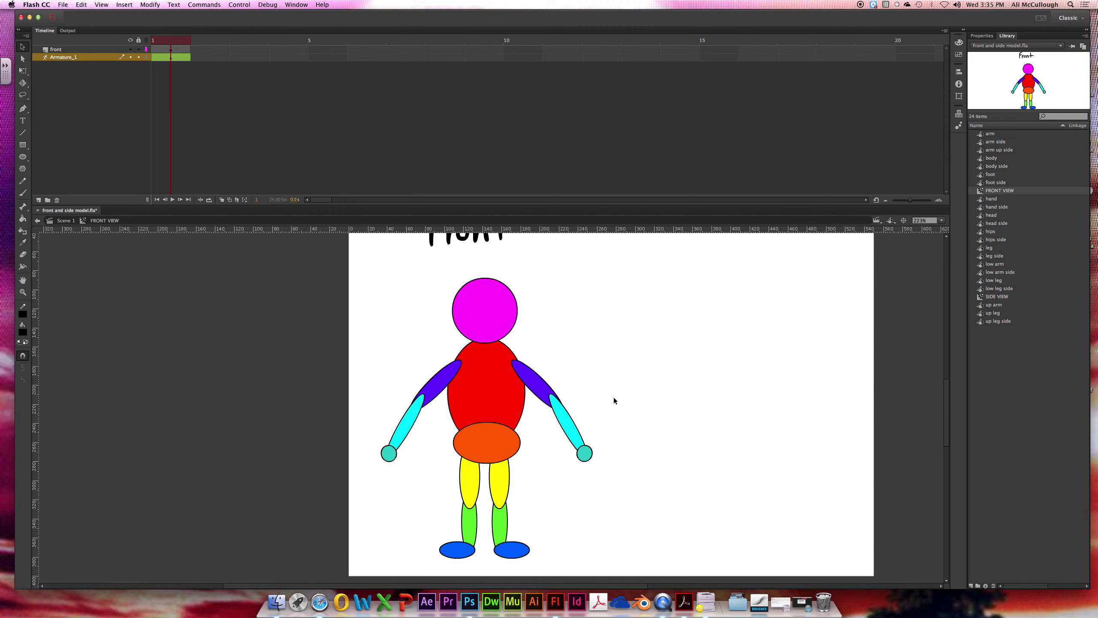
drag(265, 205, 266, 118)
scroll(944, 391, up, 4)
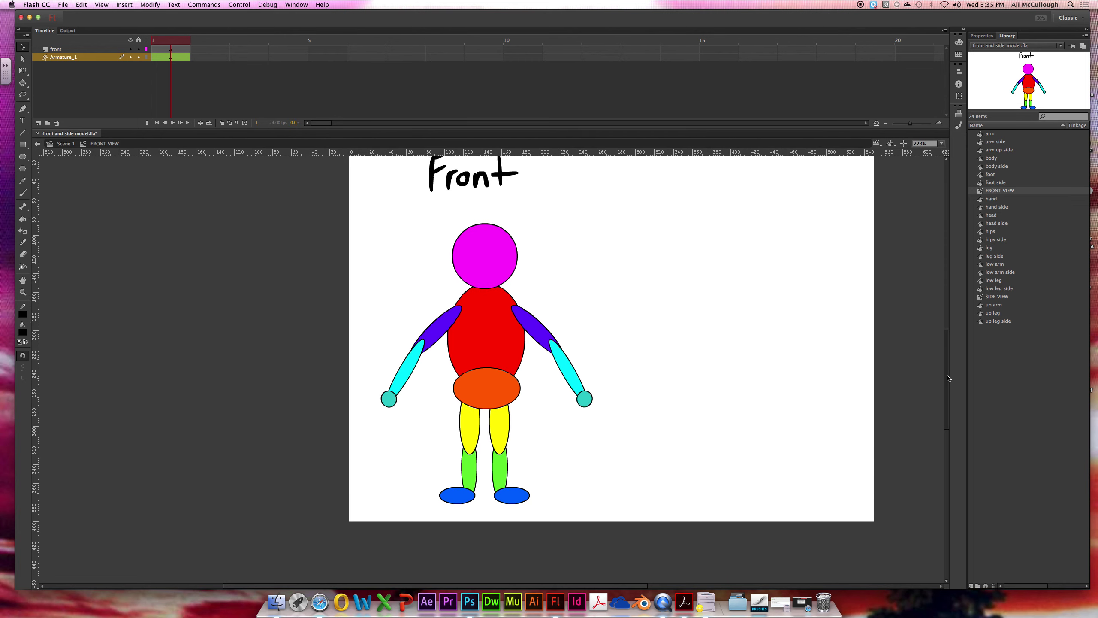